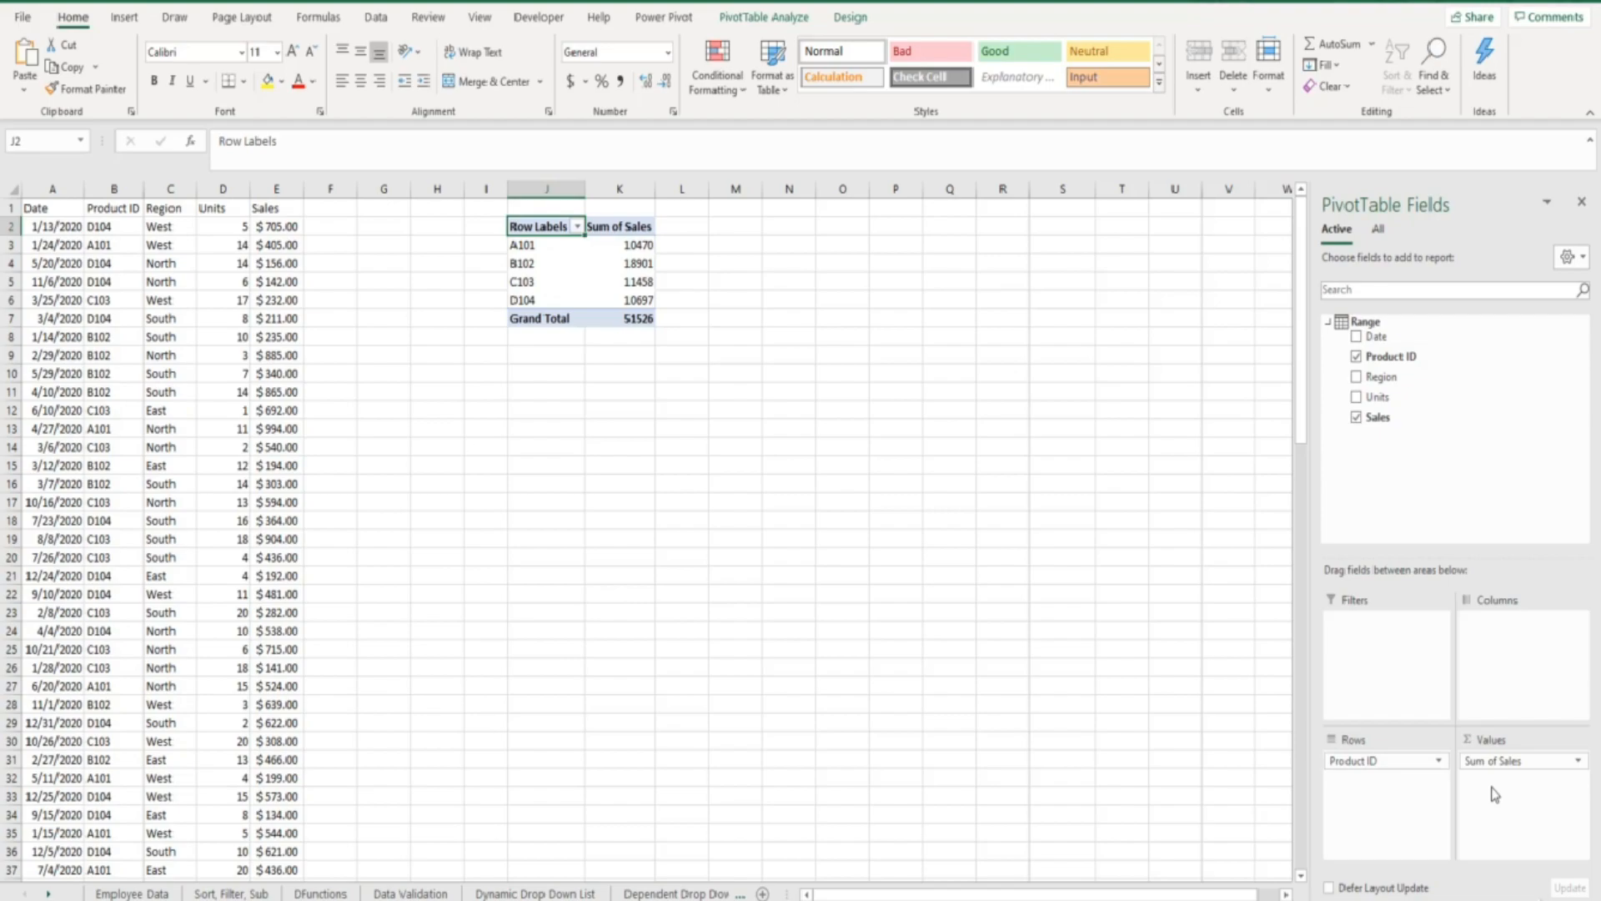
Step: Clear the Sales and Product ID fields from the pivot table, and add Product ID to the Values area as a count
{"action": "left_click", "coordinate": [1356, 417]}
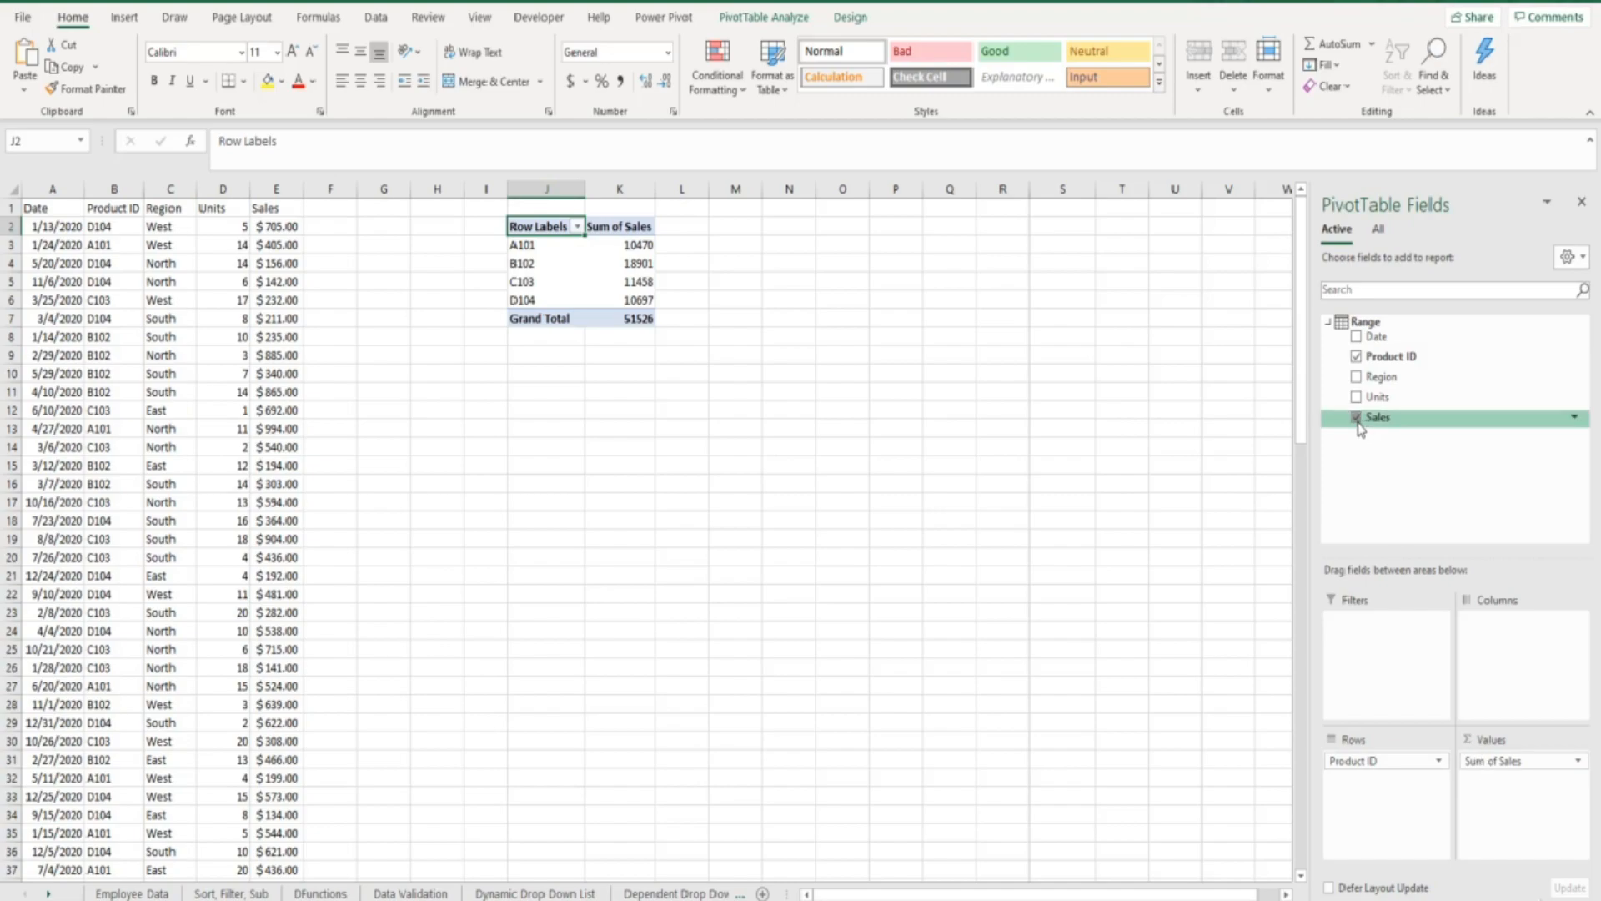
{"action": "left_click", "coordinate": [1356, 357]}
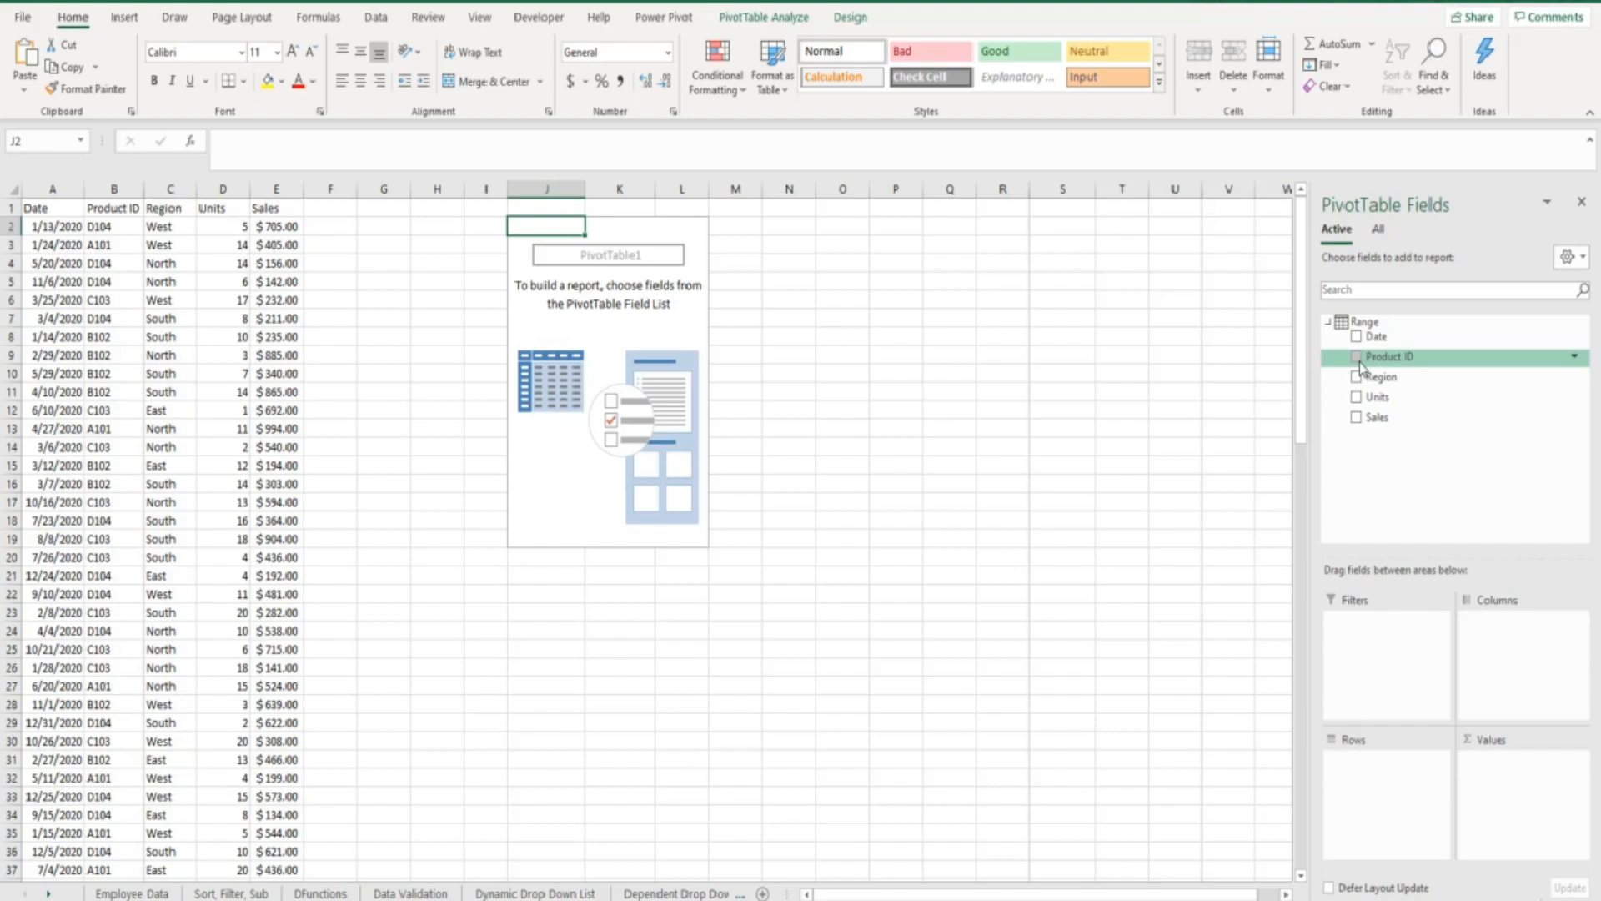
{"action": "left_click_drag", "start_coordinate": [1359, 362], "coordinate": [1490, 776]}
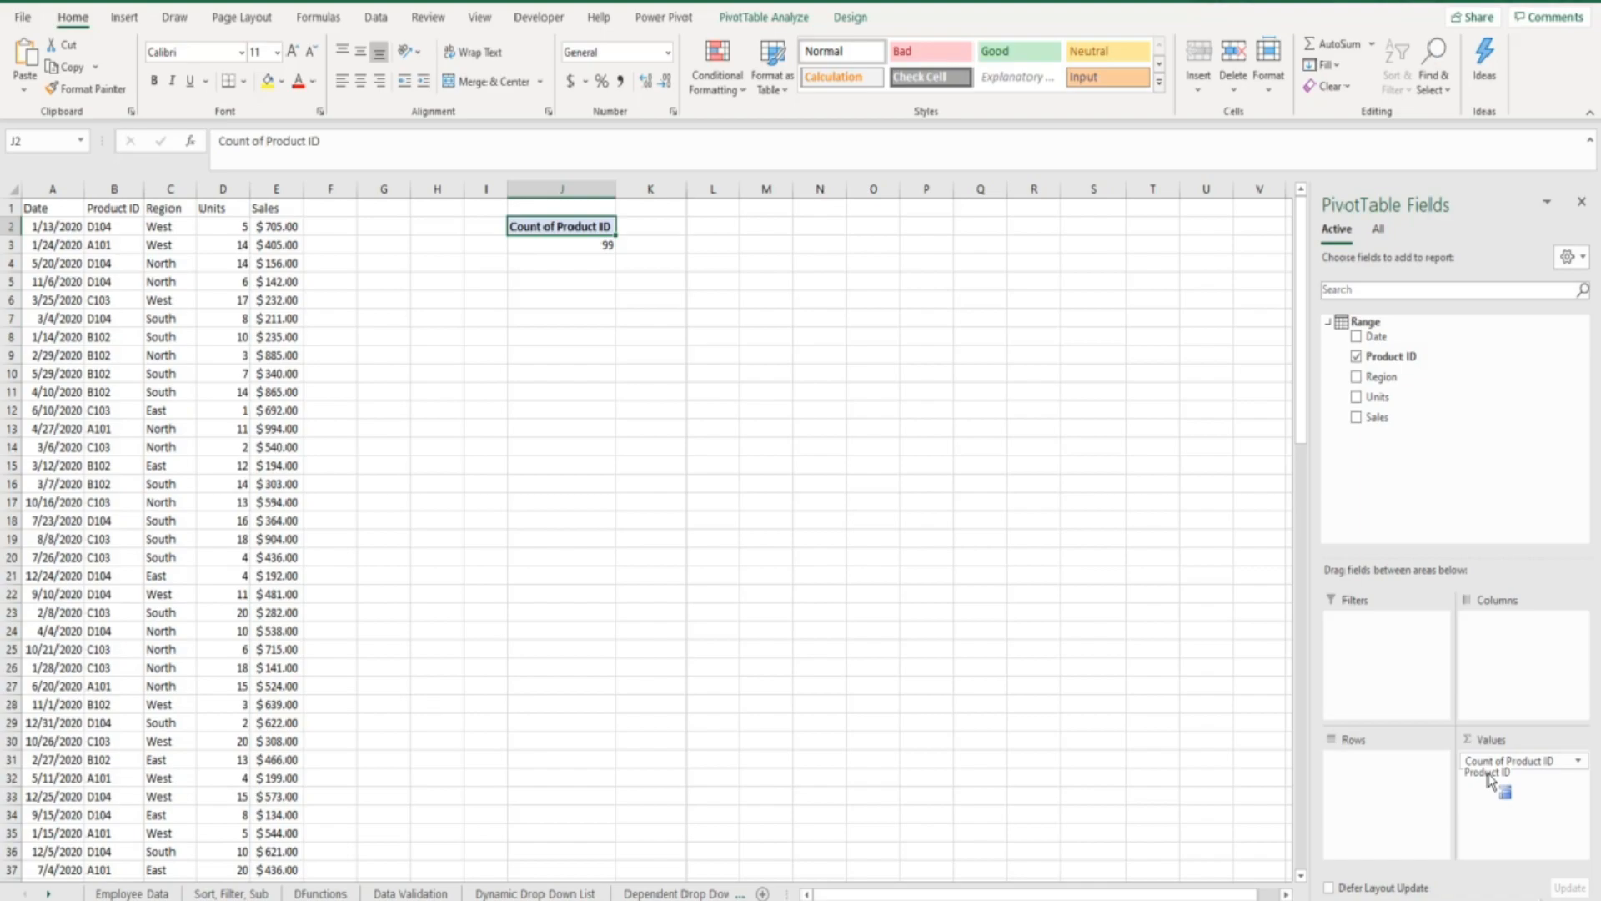
{"action": "left_click_drag", "start_coordinate": [1489, 779], "coordinate": [1476, 771]}
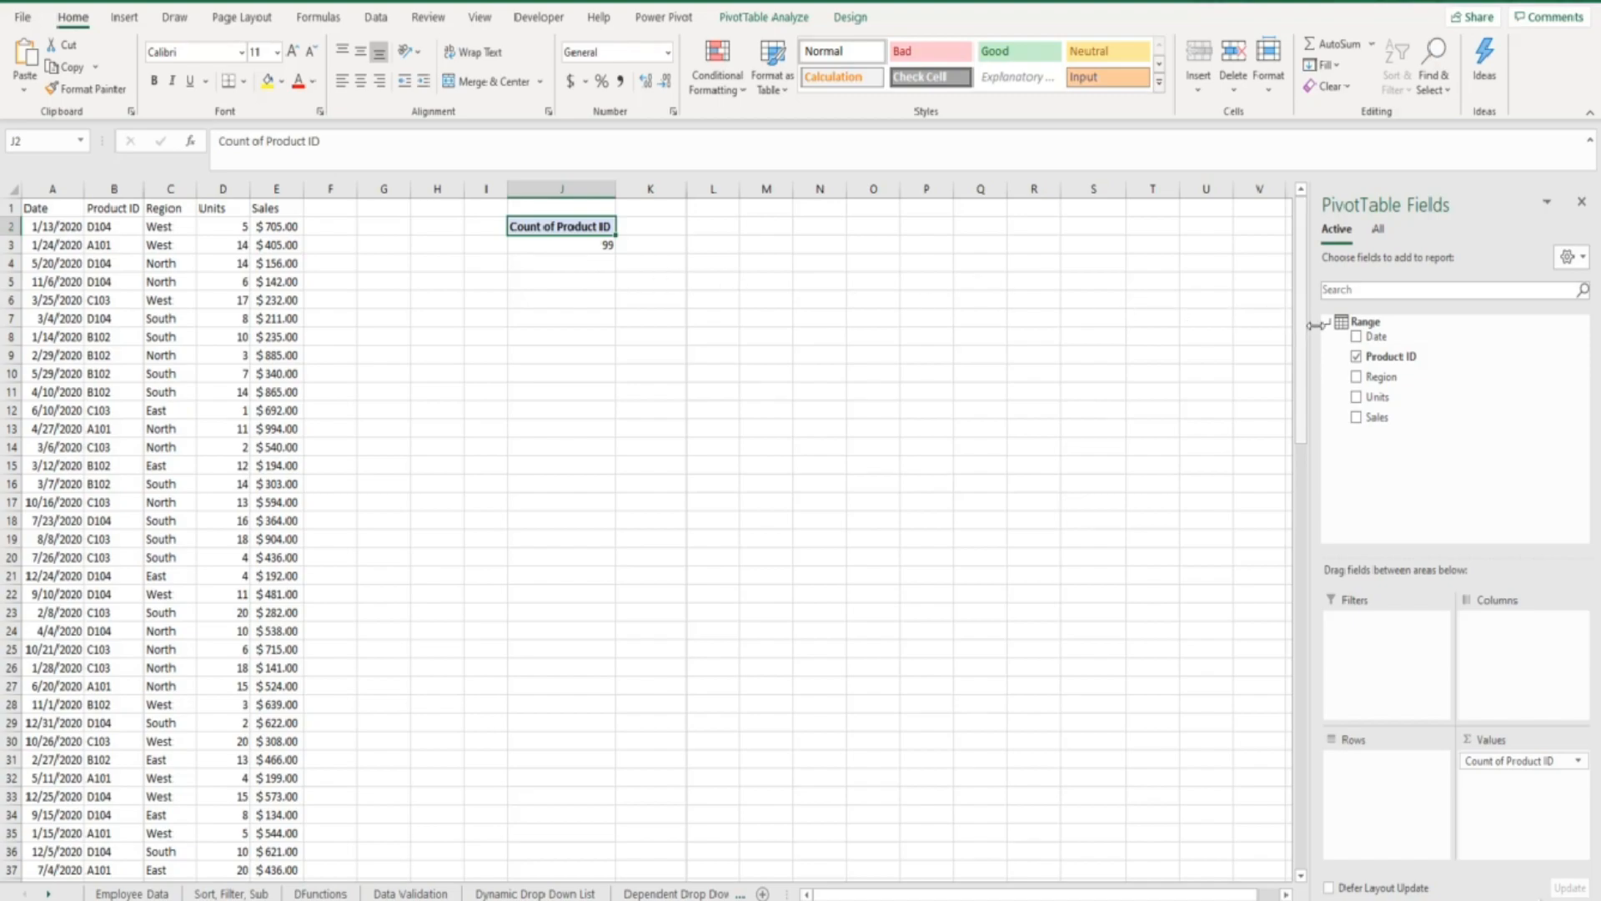
Step: Add Product ID to the Rows area and replace the Product ID count in the Values area with Sales
{"action": "left_click_drag", "start_coordinate": [1391, 359], "coordinate": [1398, 774]}
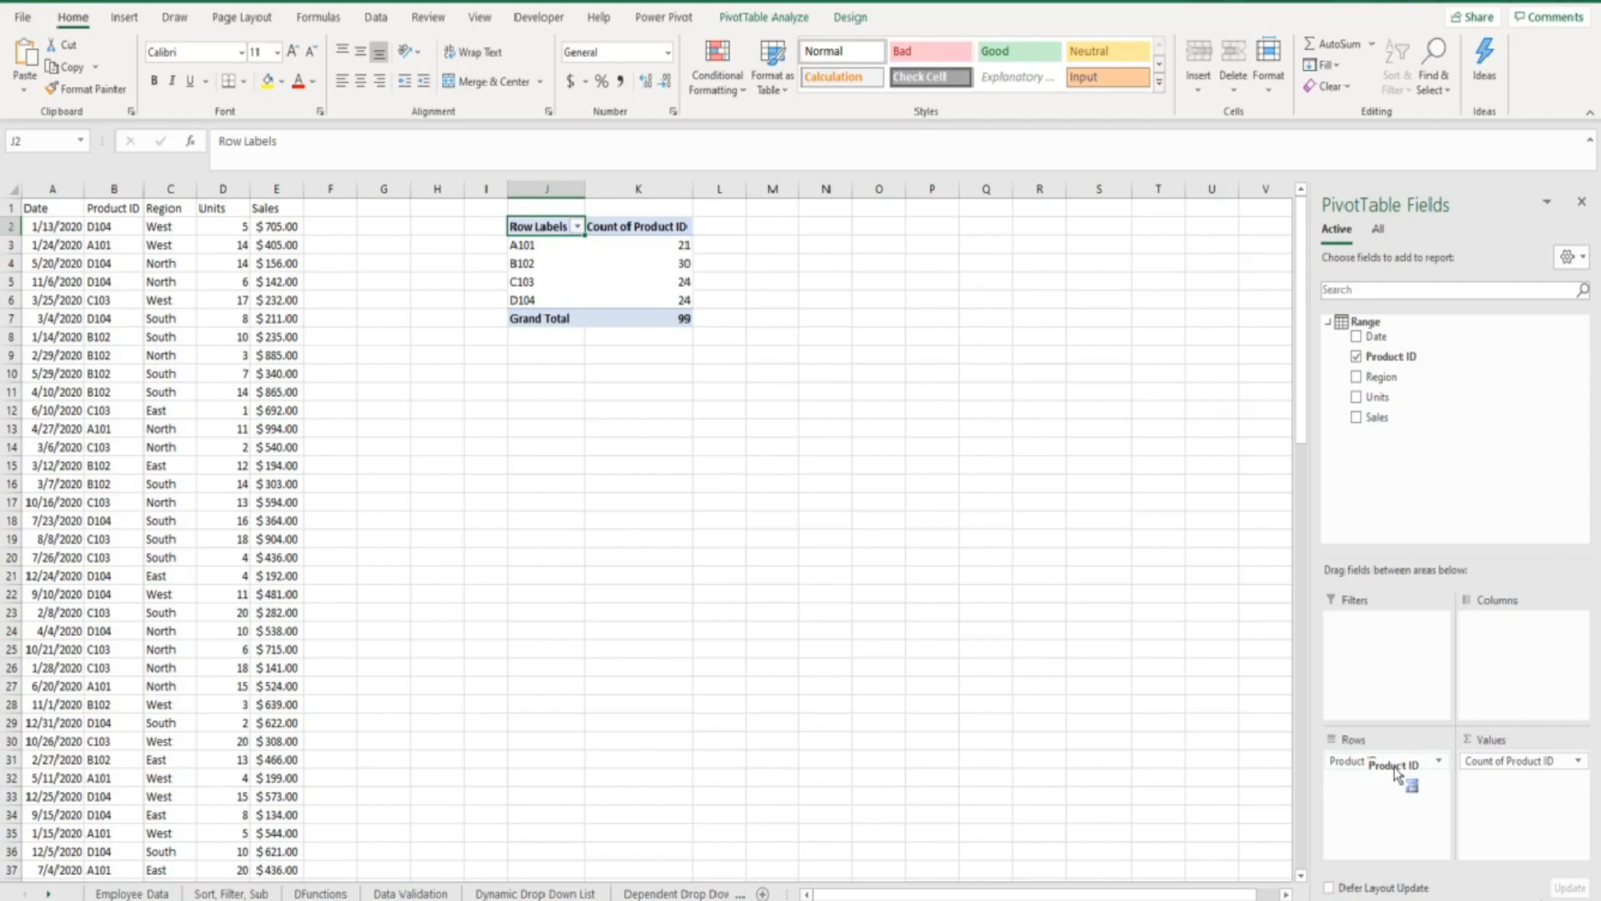
{"action": "left_click_drag", "start_coordinate": [1395, 771], "coordinate": [1419, 470]}
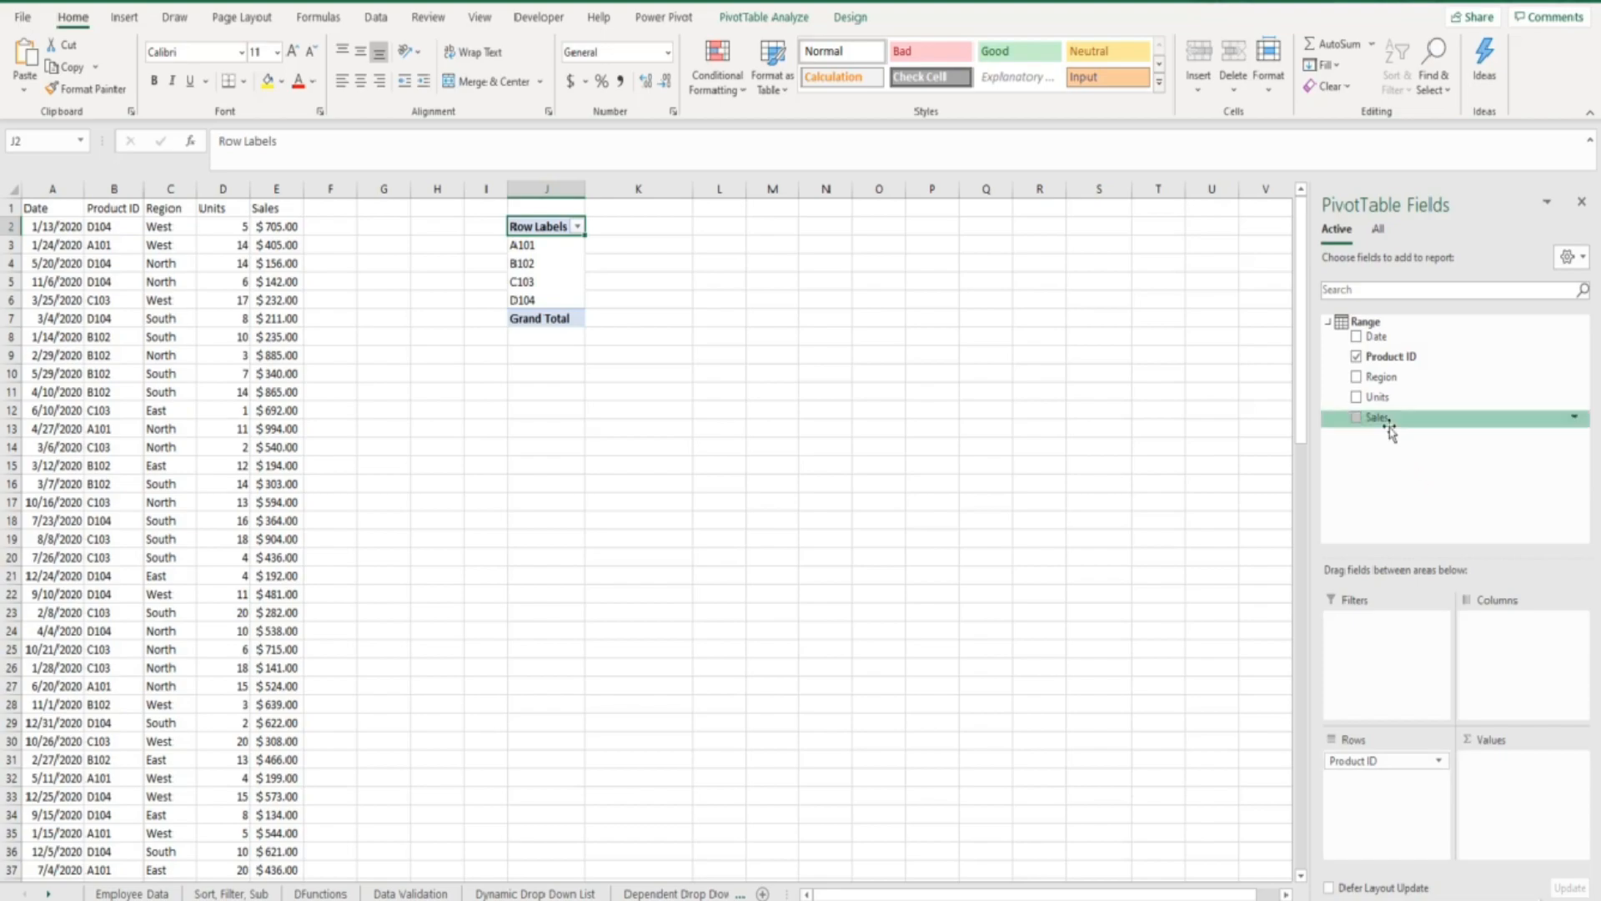
{"action": "left_click_drag", "start_coordinate": [1387, 418], "coordinate": [1486, 780]}
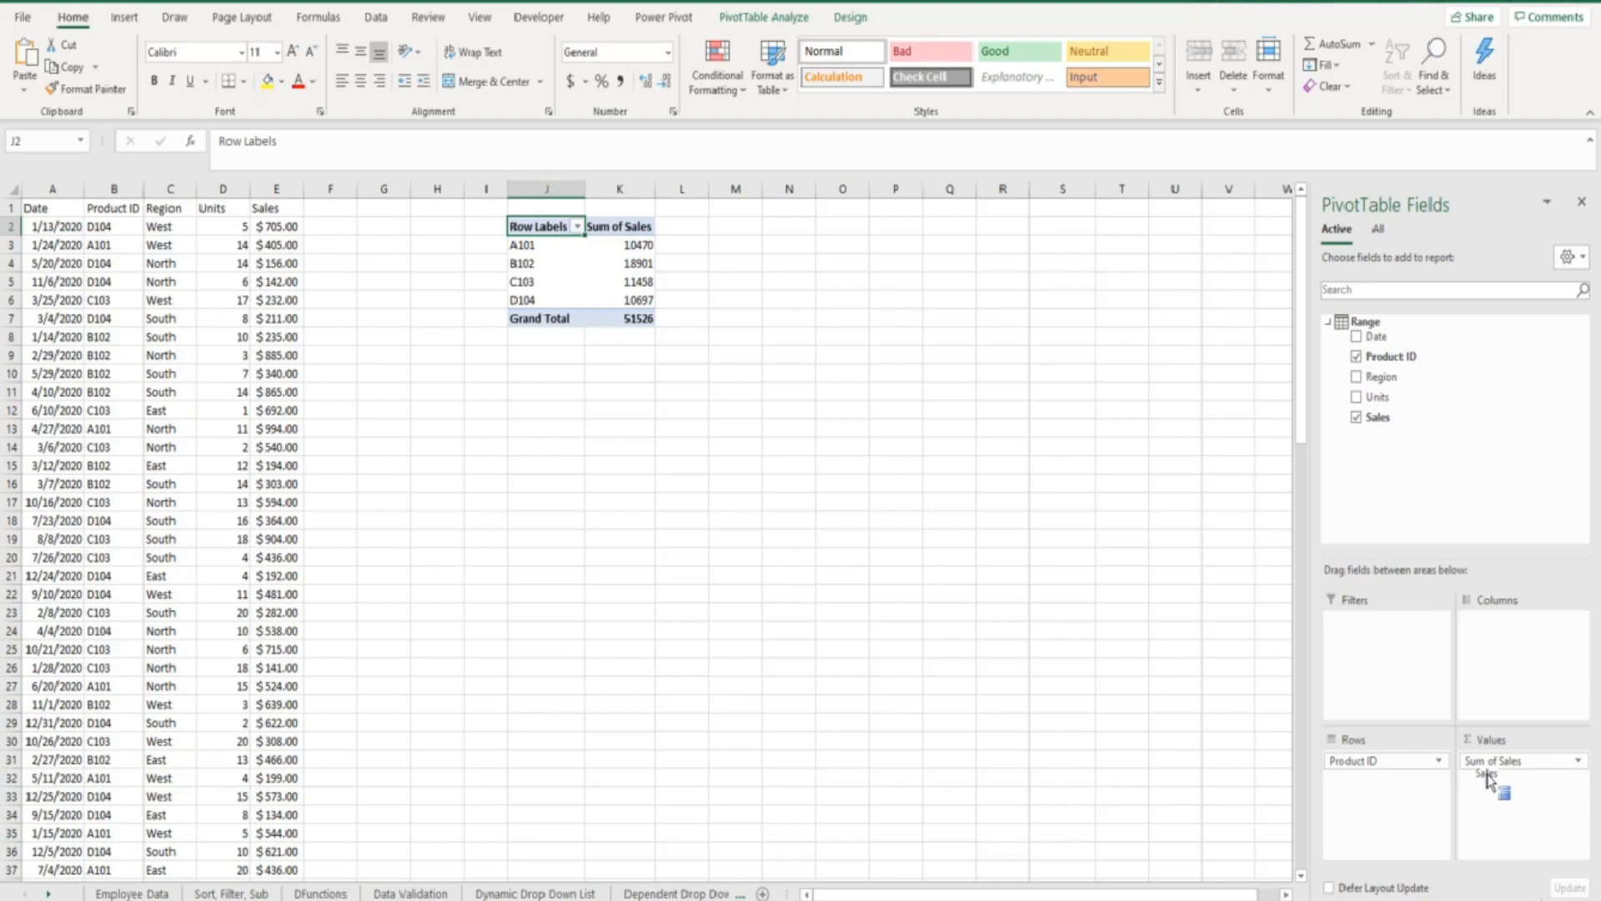
{"action": "left_click_drag", "start_coordinate": [1487, 779], "coordinate": [1476, 772]}
Step: Format the Sum of Sales value field as Currency with 2 decimal places and the $ symbol
{"action": "left_click_drag", "start_coordinate": [617, 245], "coordinate": [613, 300]}
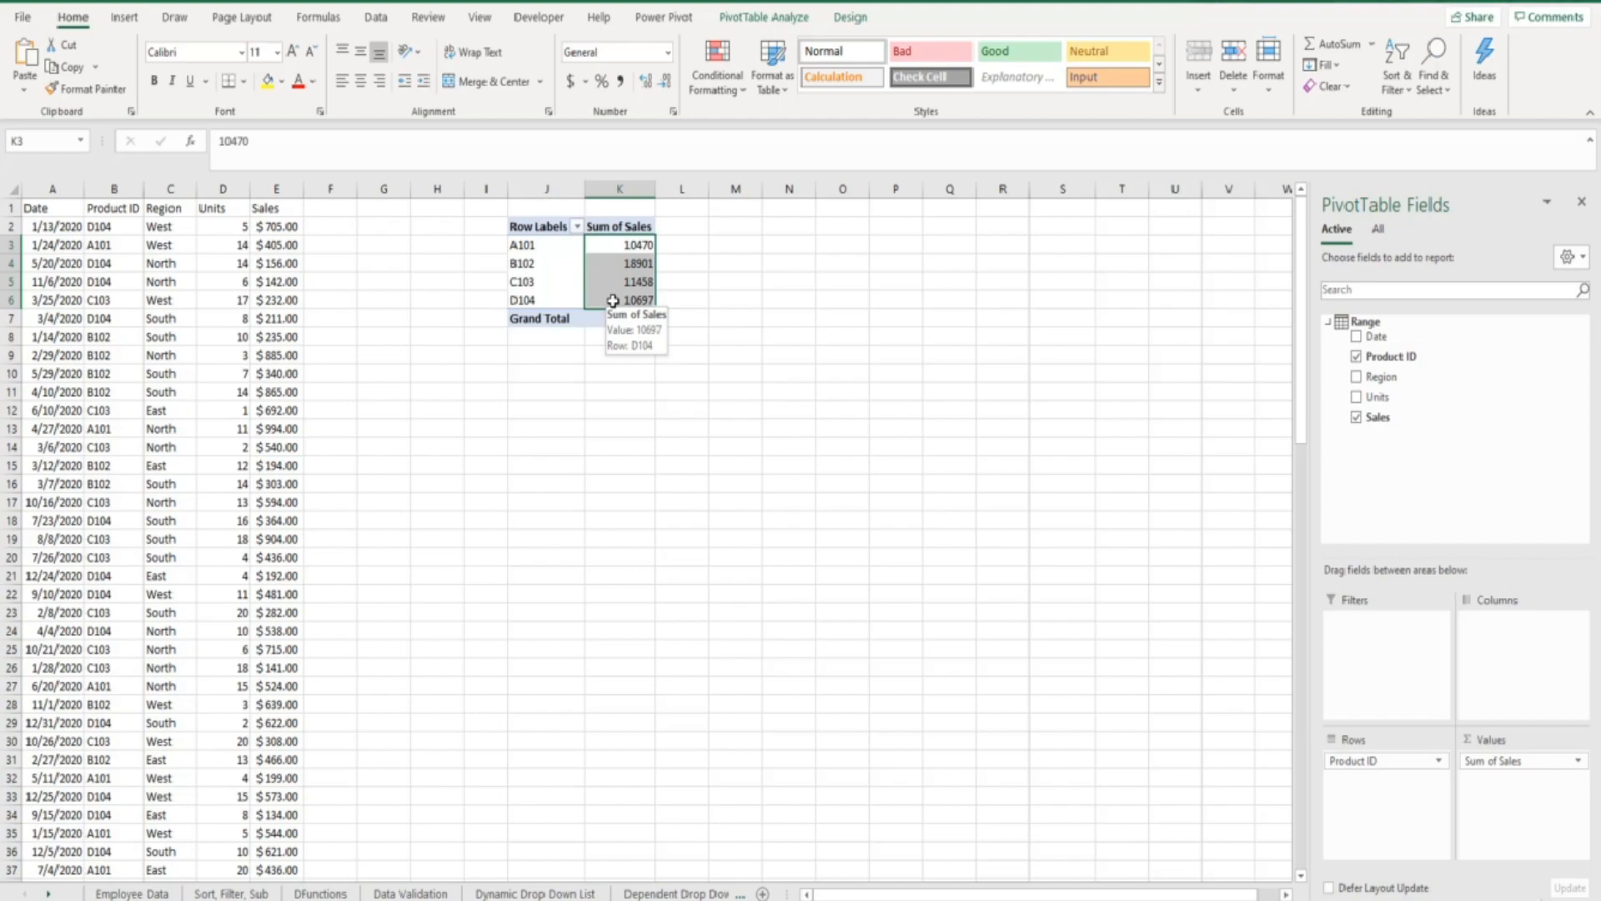
{"action": "left_click", "coordinate": [1496, 761]}
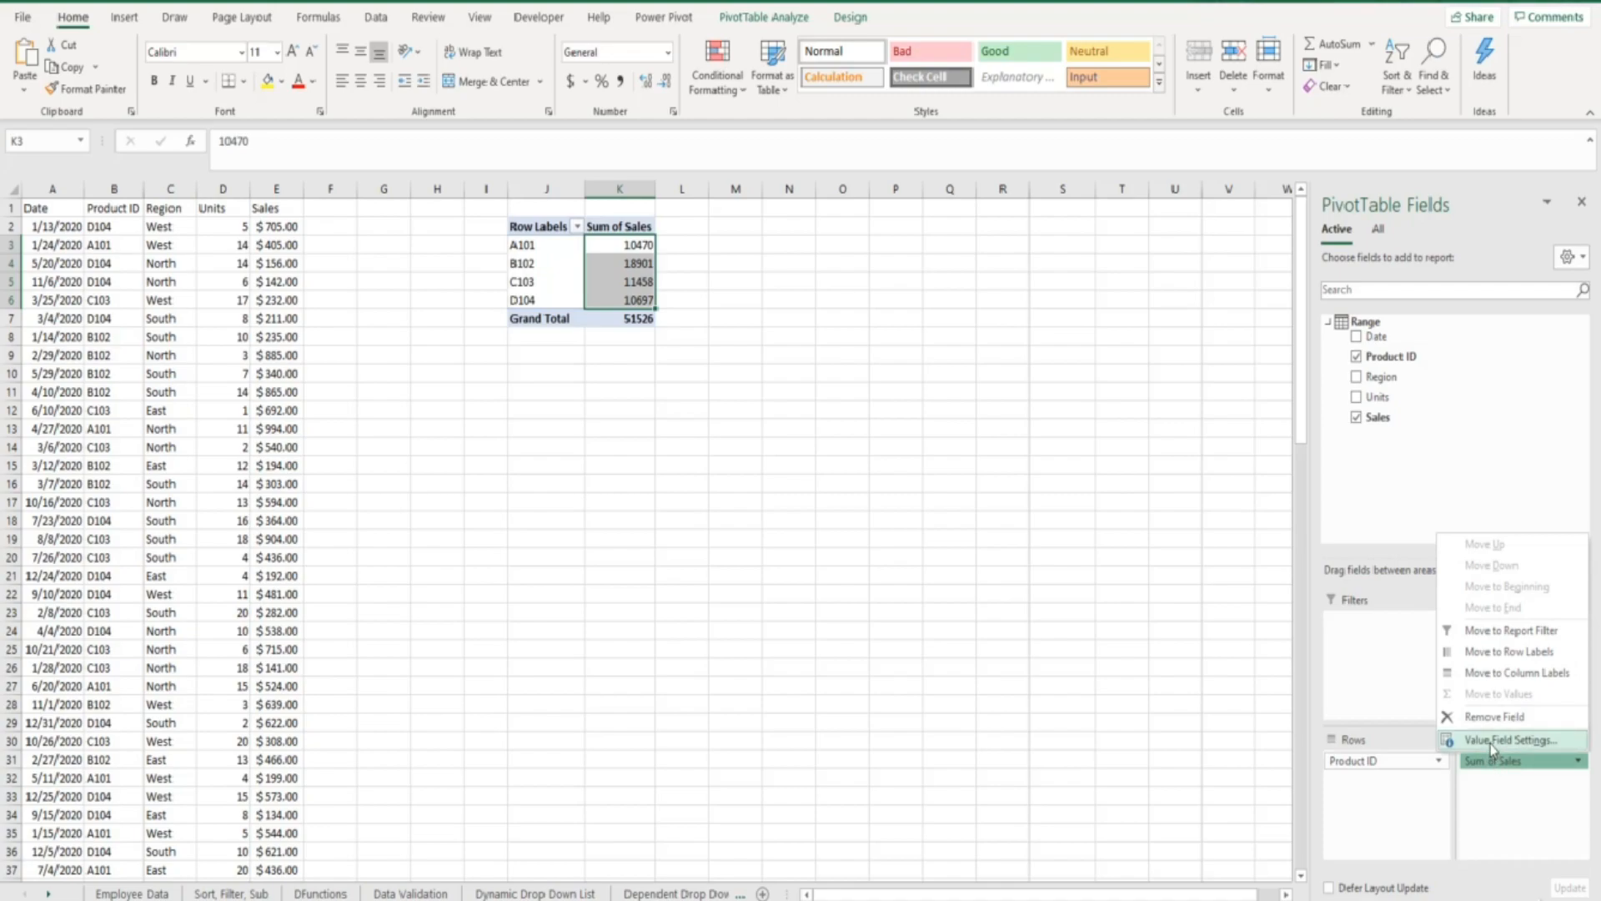
{"action": "left_click", "coordinate": [1492, 742]}
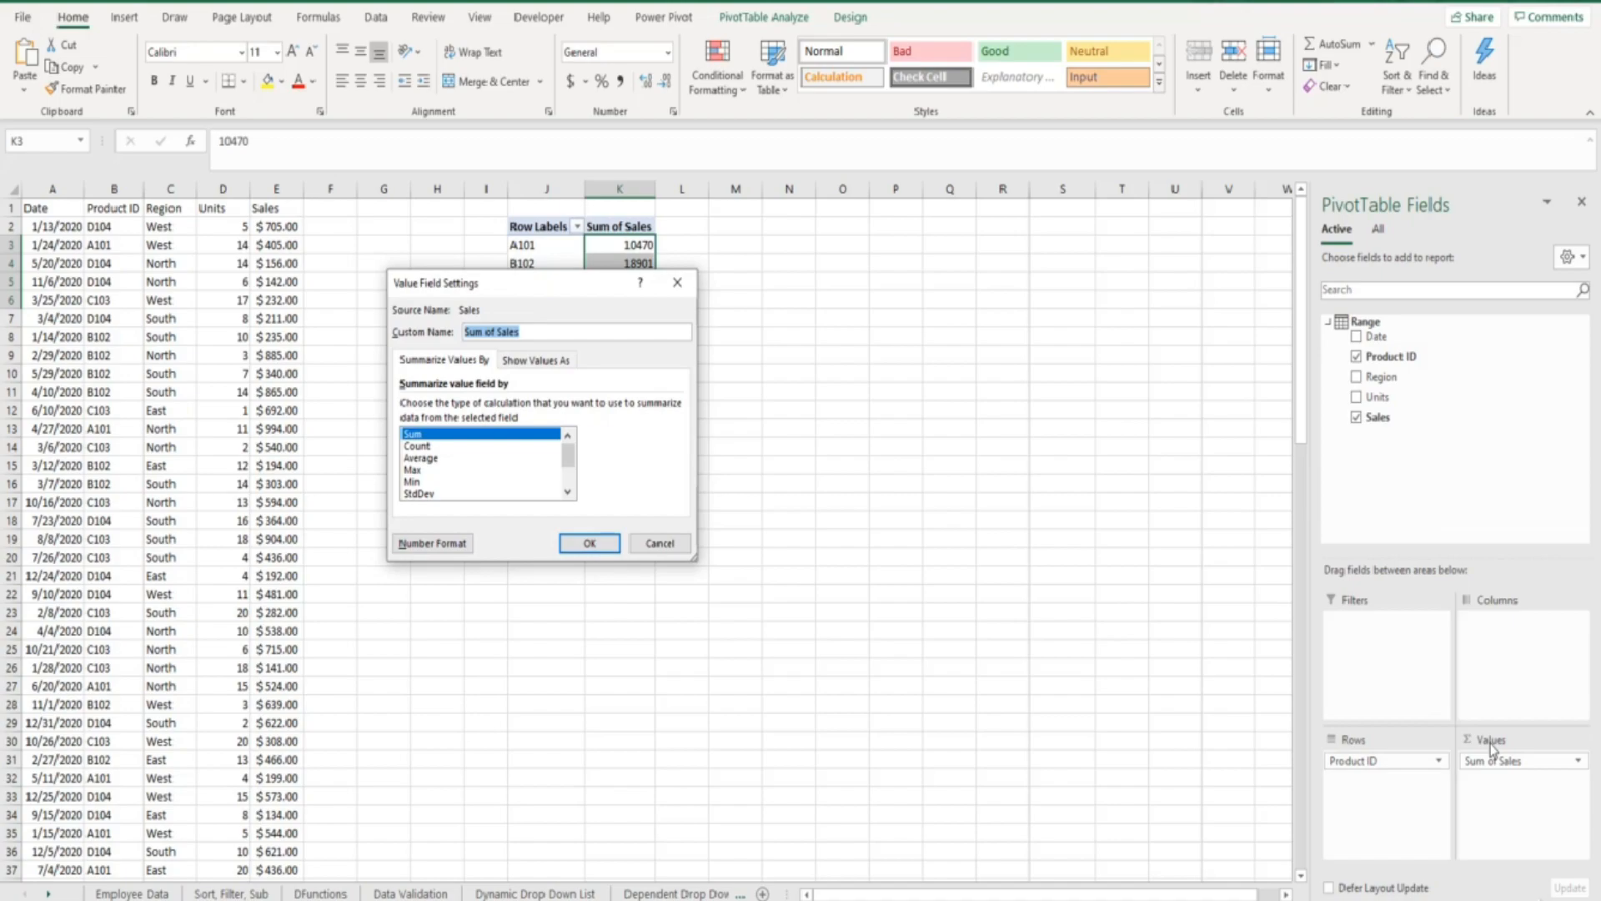
{"action": "left_click", "coordinate": [463, 550]}
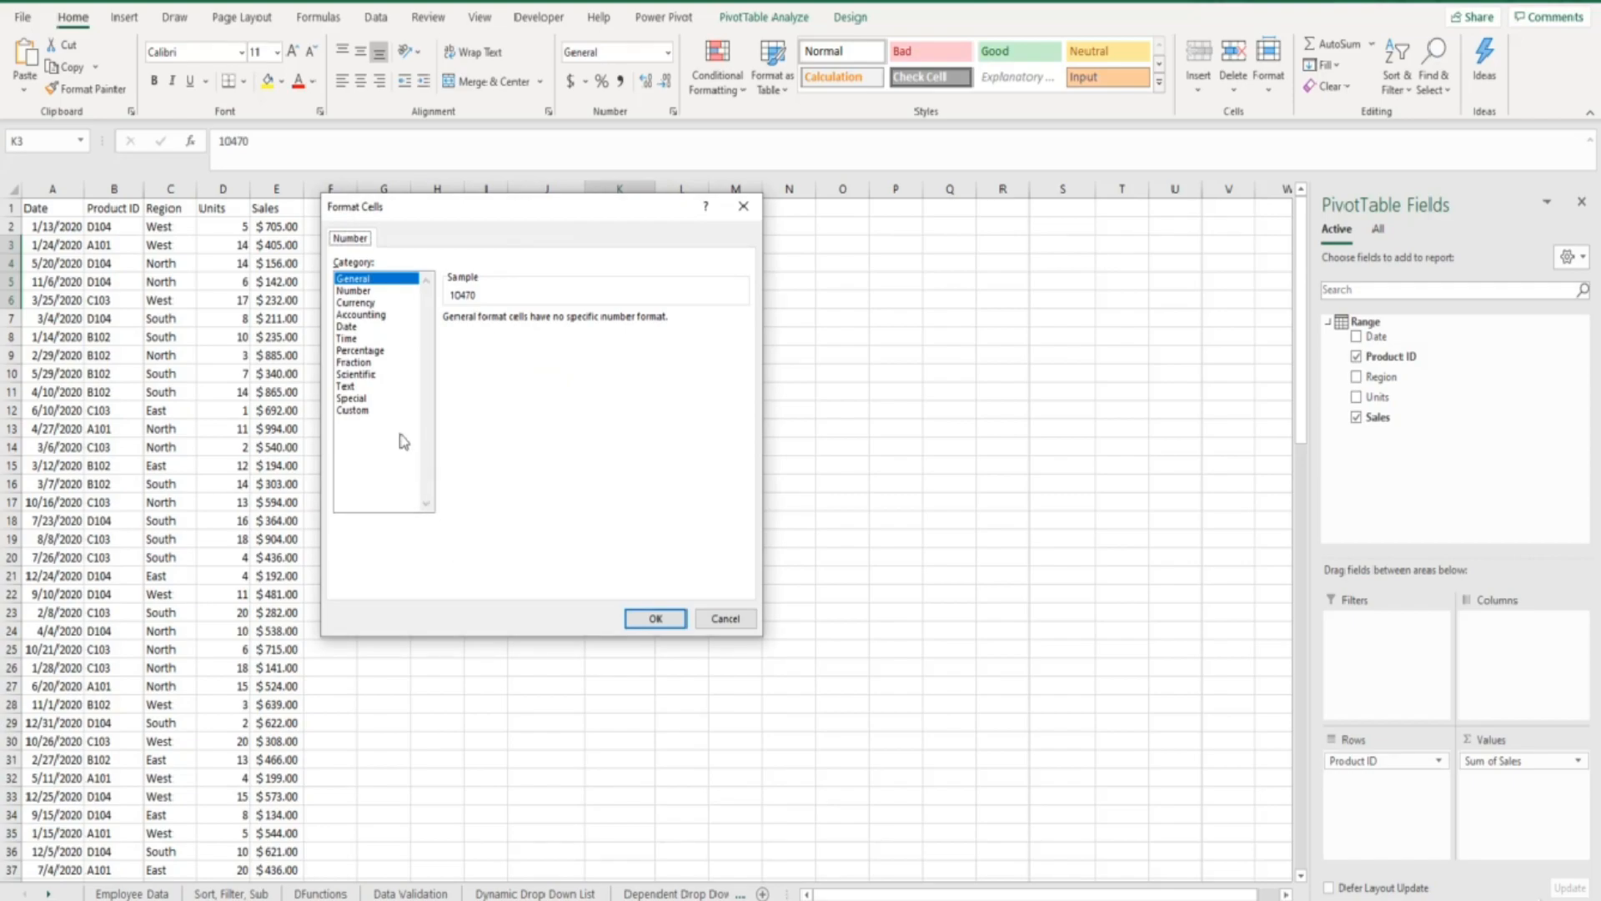
{"action": "left_click", "coordinate": [364, 307]}
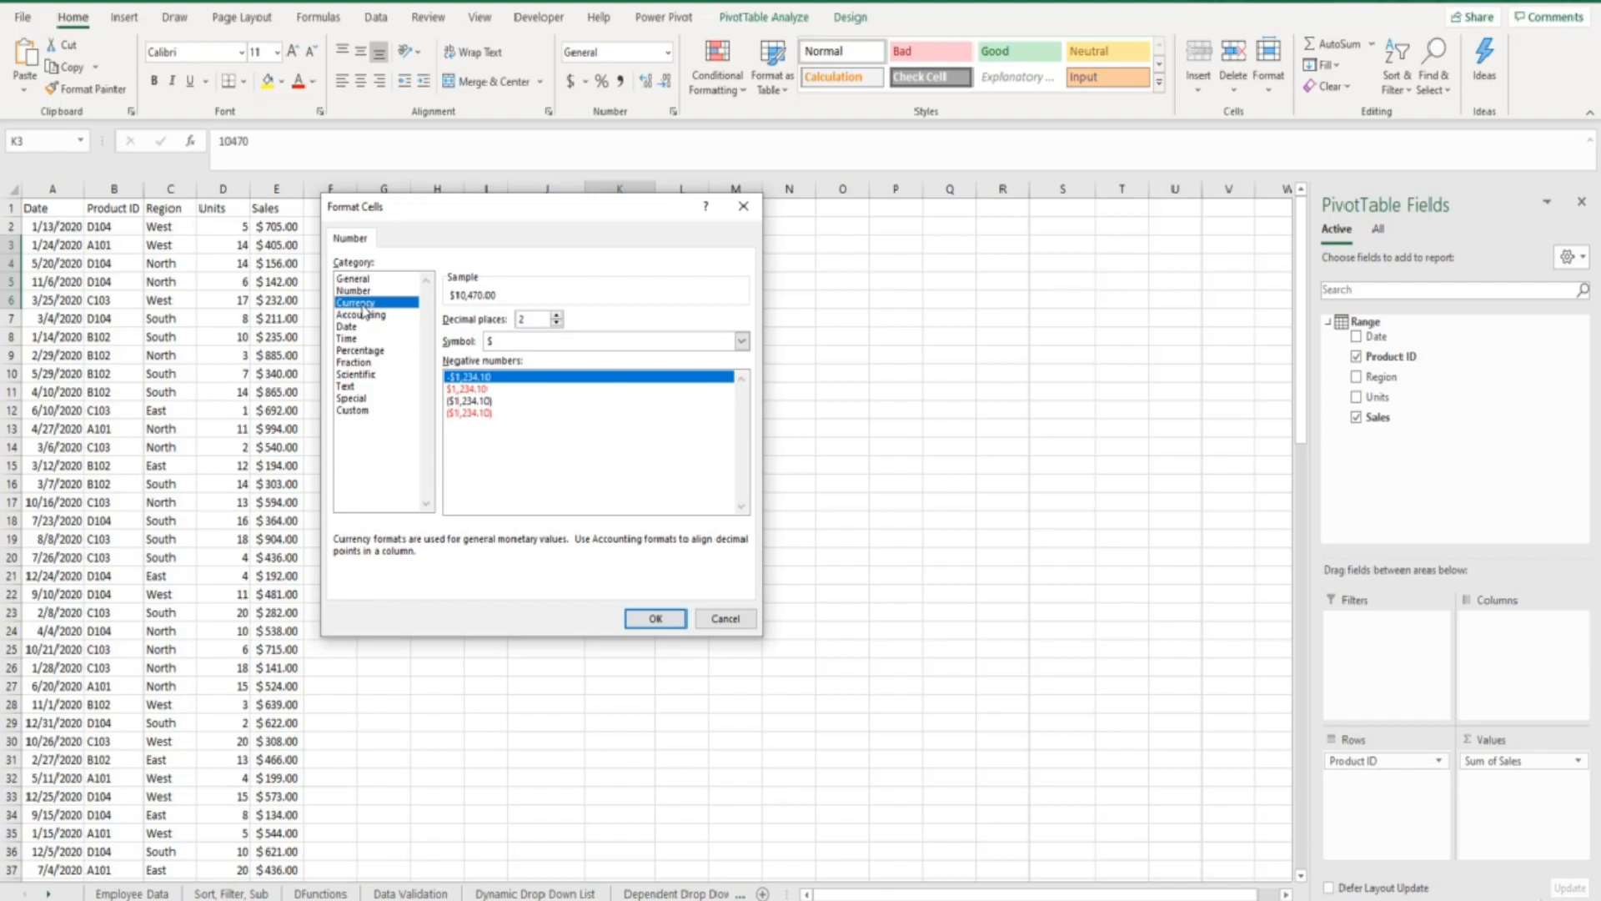
{"action": "left_click", "coordinate": [637, 621]}
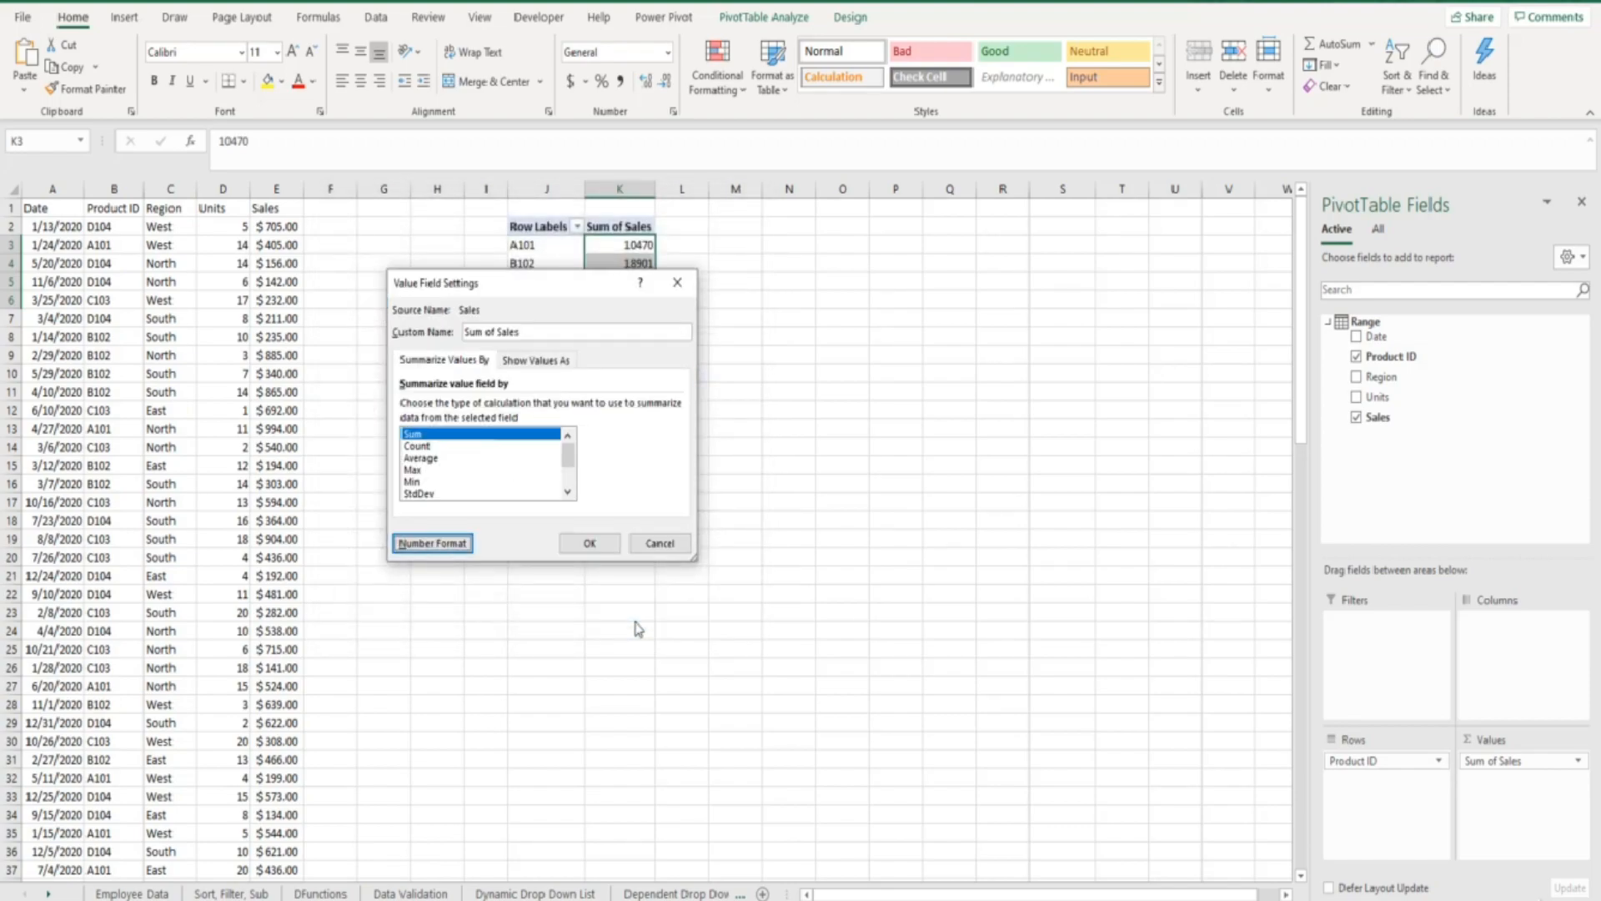
{"action": "left_click", "coordinate": [589, 544]}
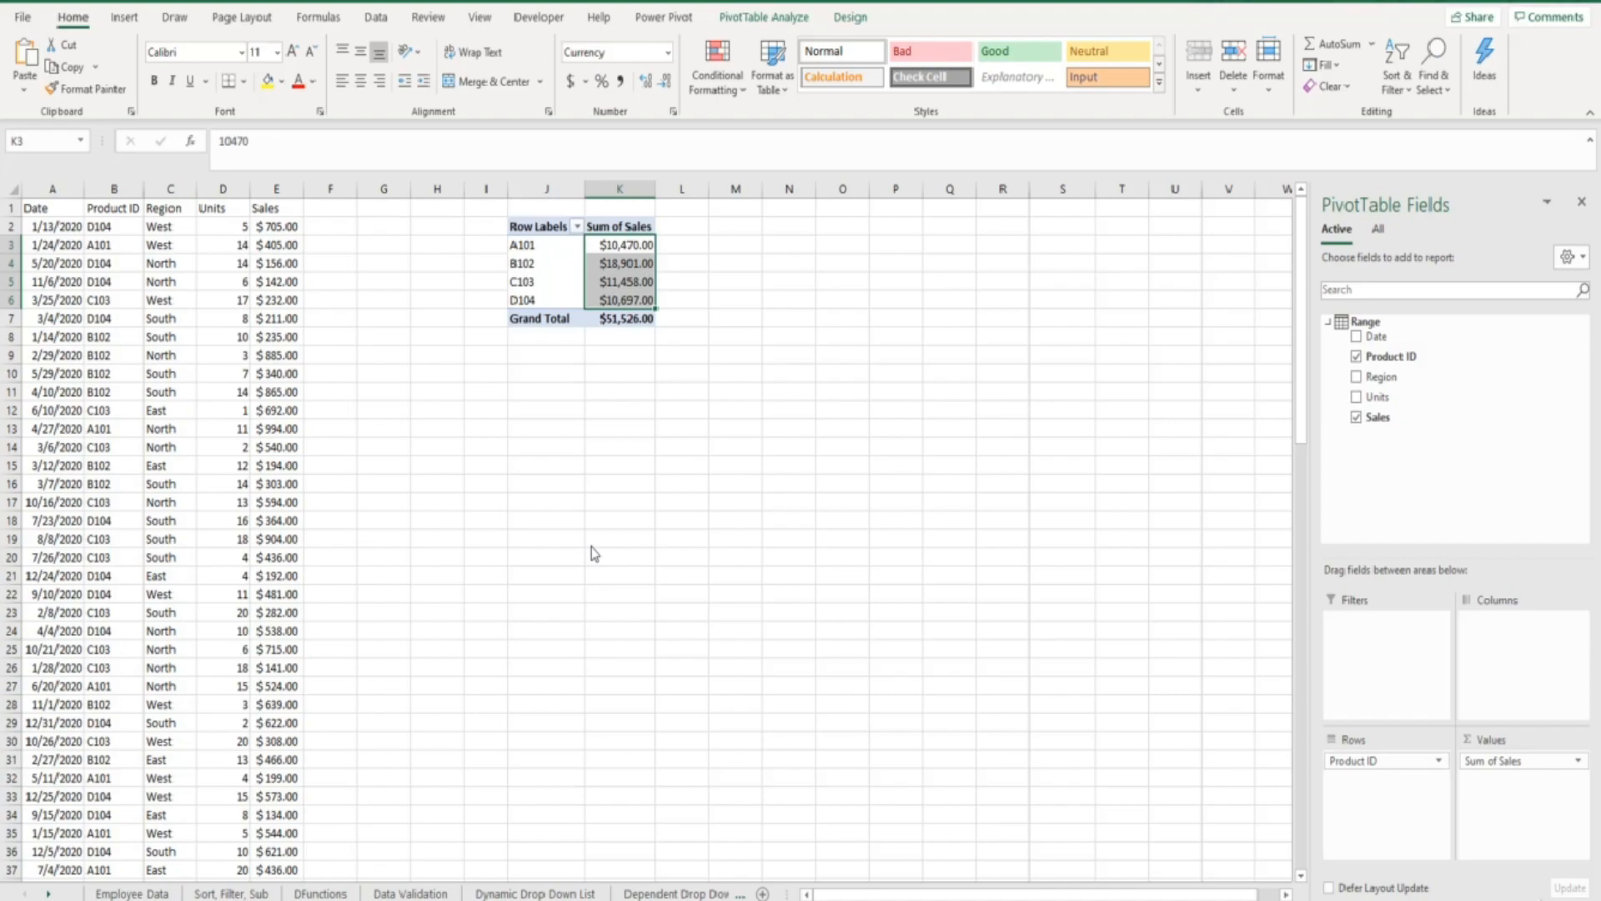
{"action": "left_click", "coordinate": [1498, 762]}
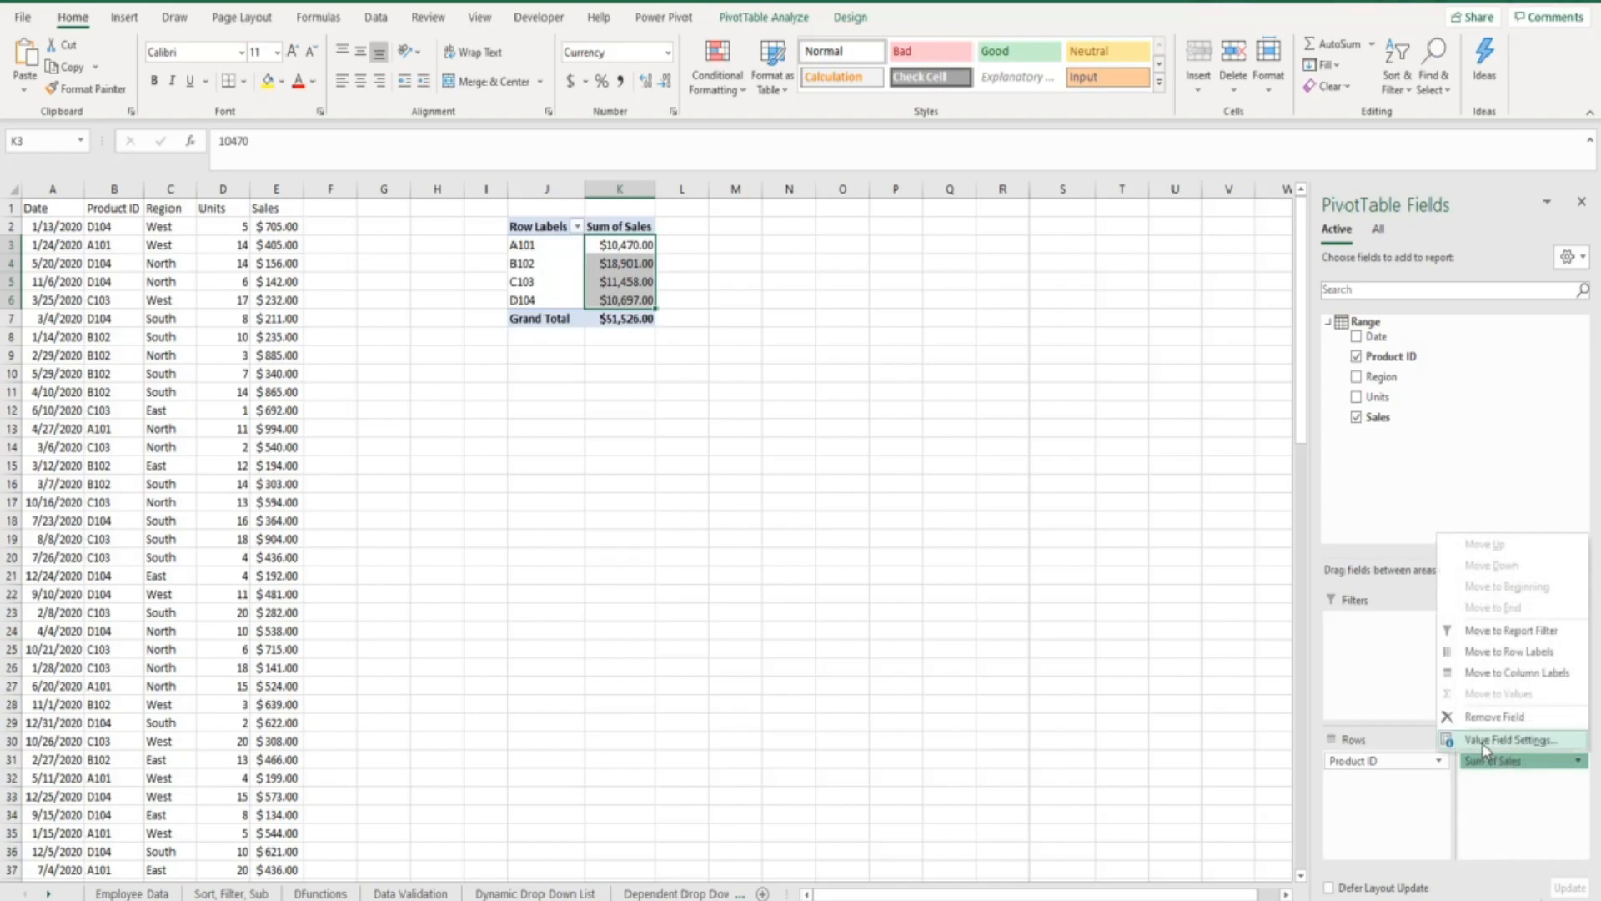
{"action": "left_click", "coordinate": [1483, 742]}
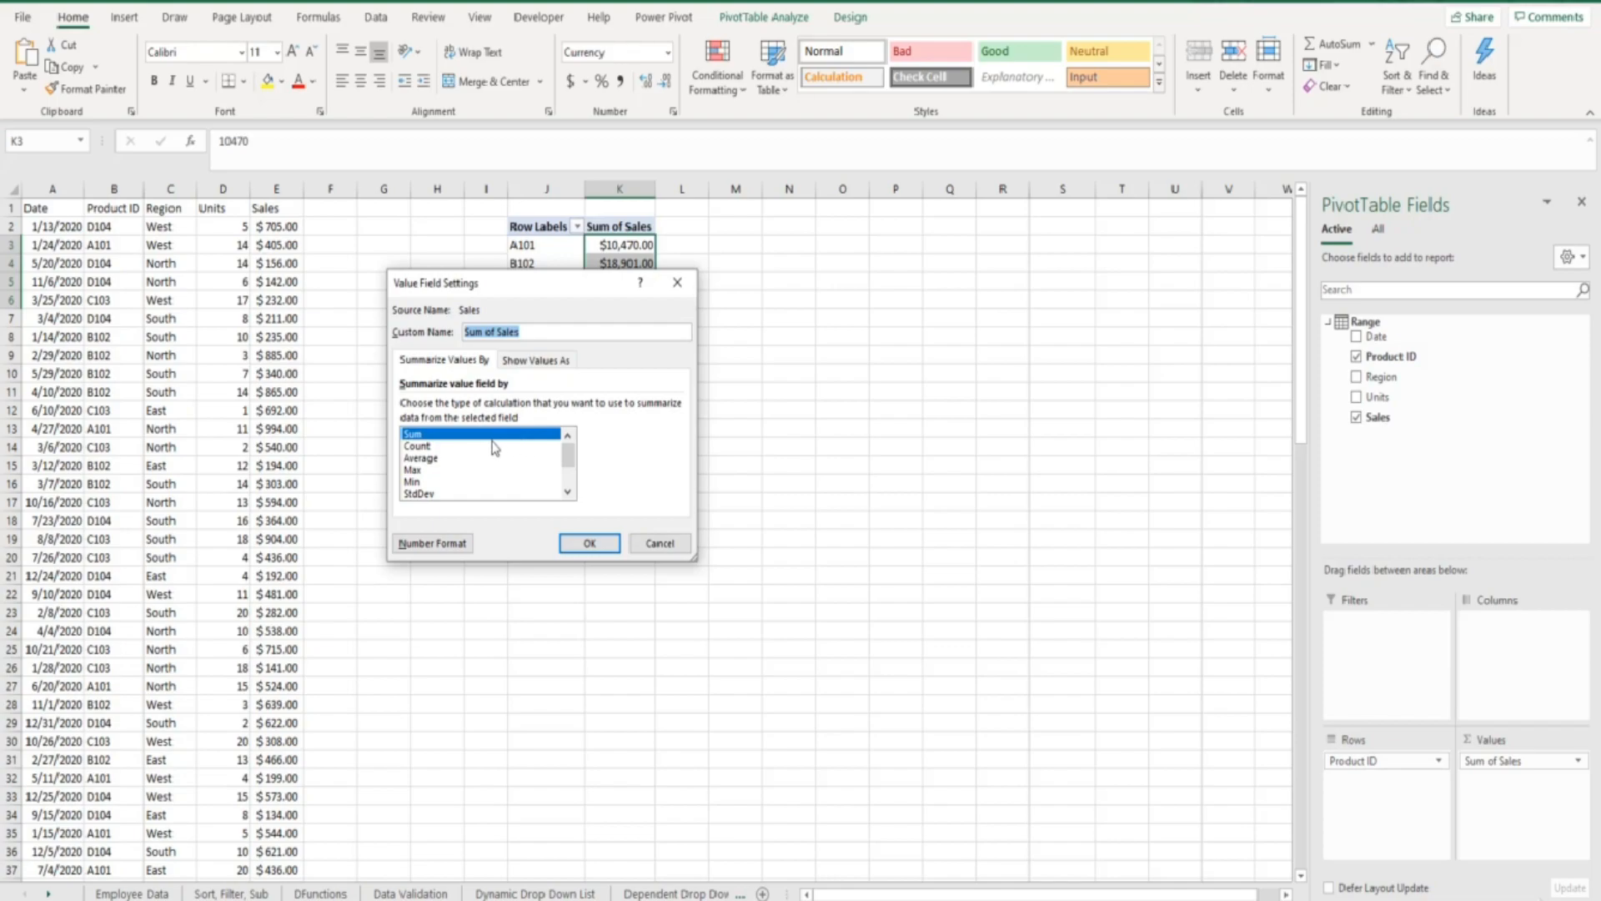
{"action": "left_click", "coordinate": [438, 459]}
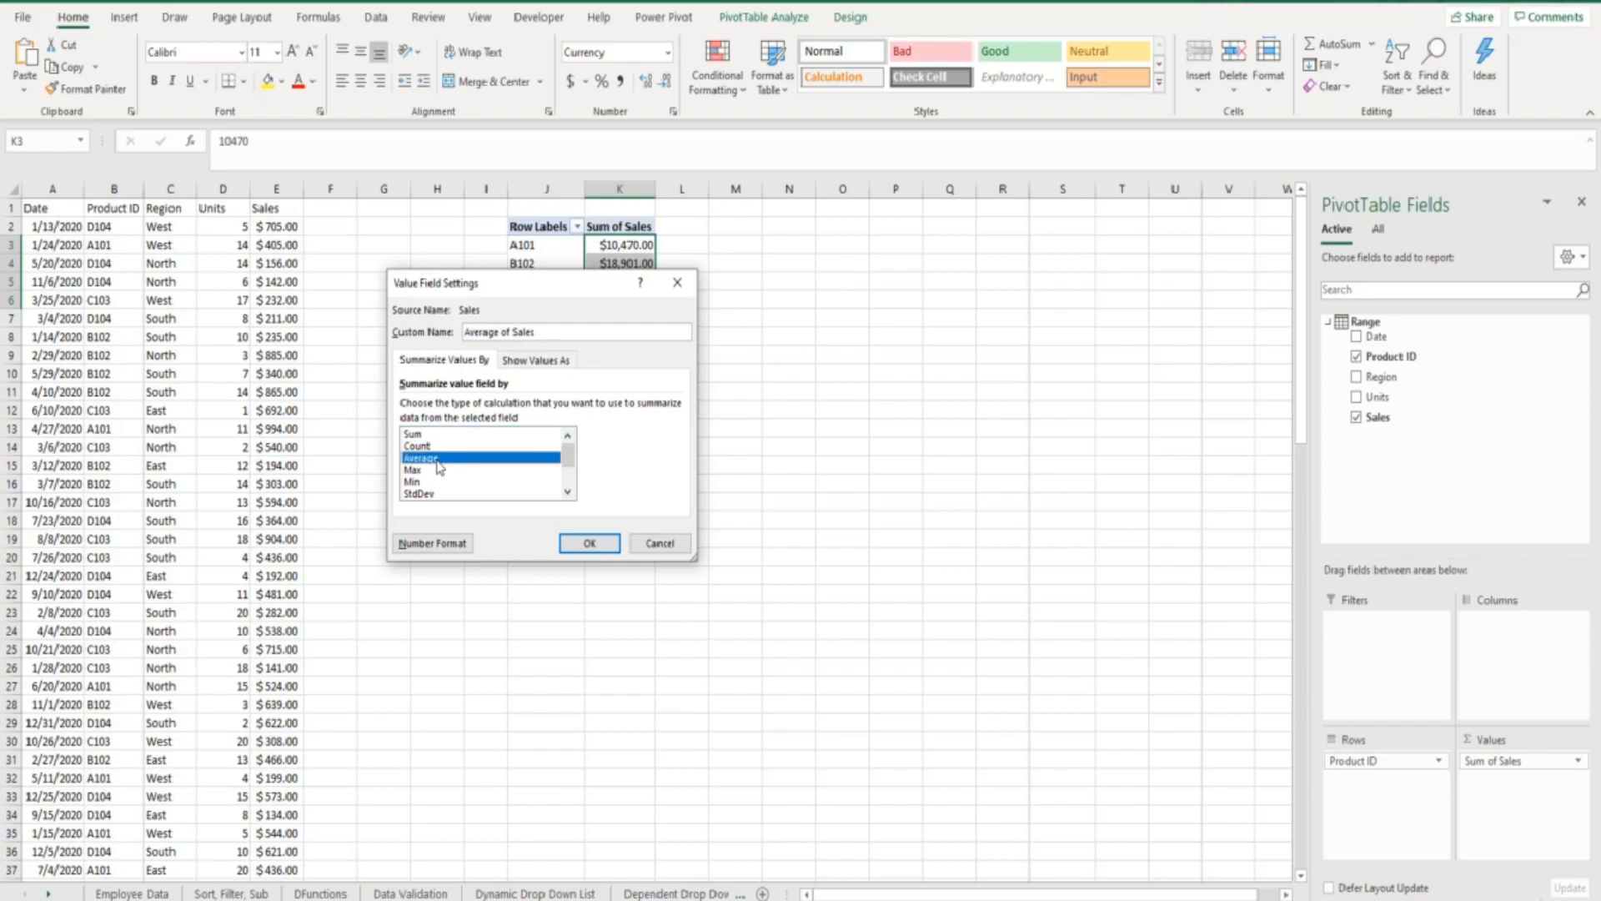
{"action": "left_click", "coordinate": [589, 543]}
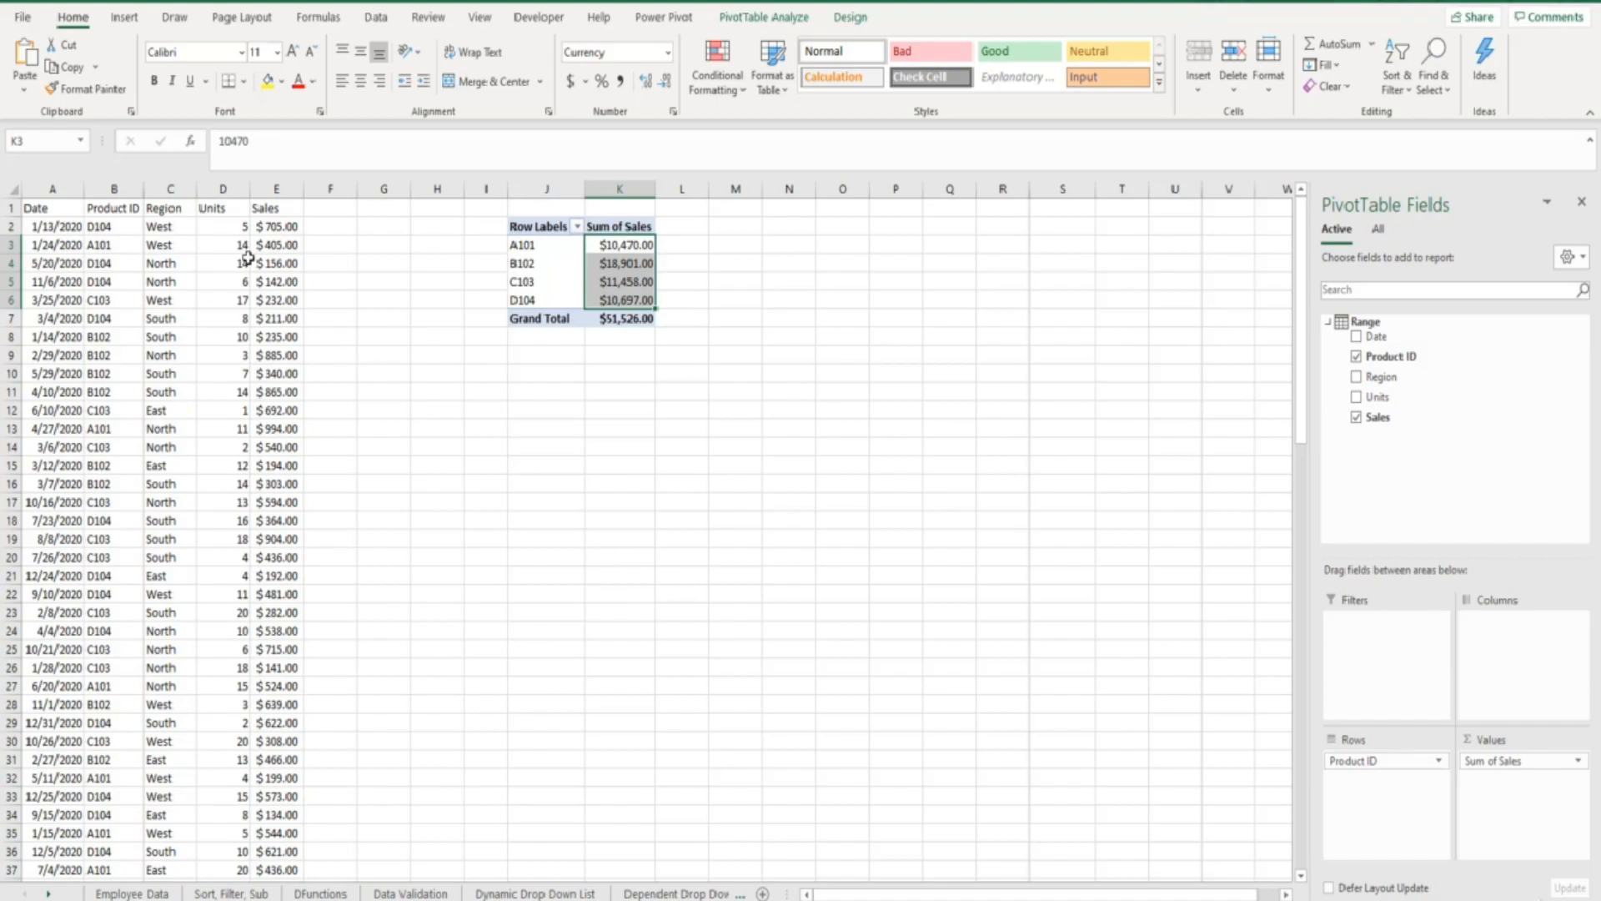
Step: Add the Units field to the pivot table's Values area below Sum of Sales
{"action": "left_click", "coordinate": [227, 187]}
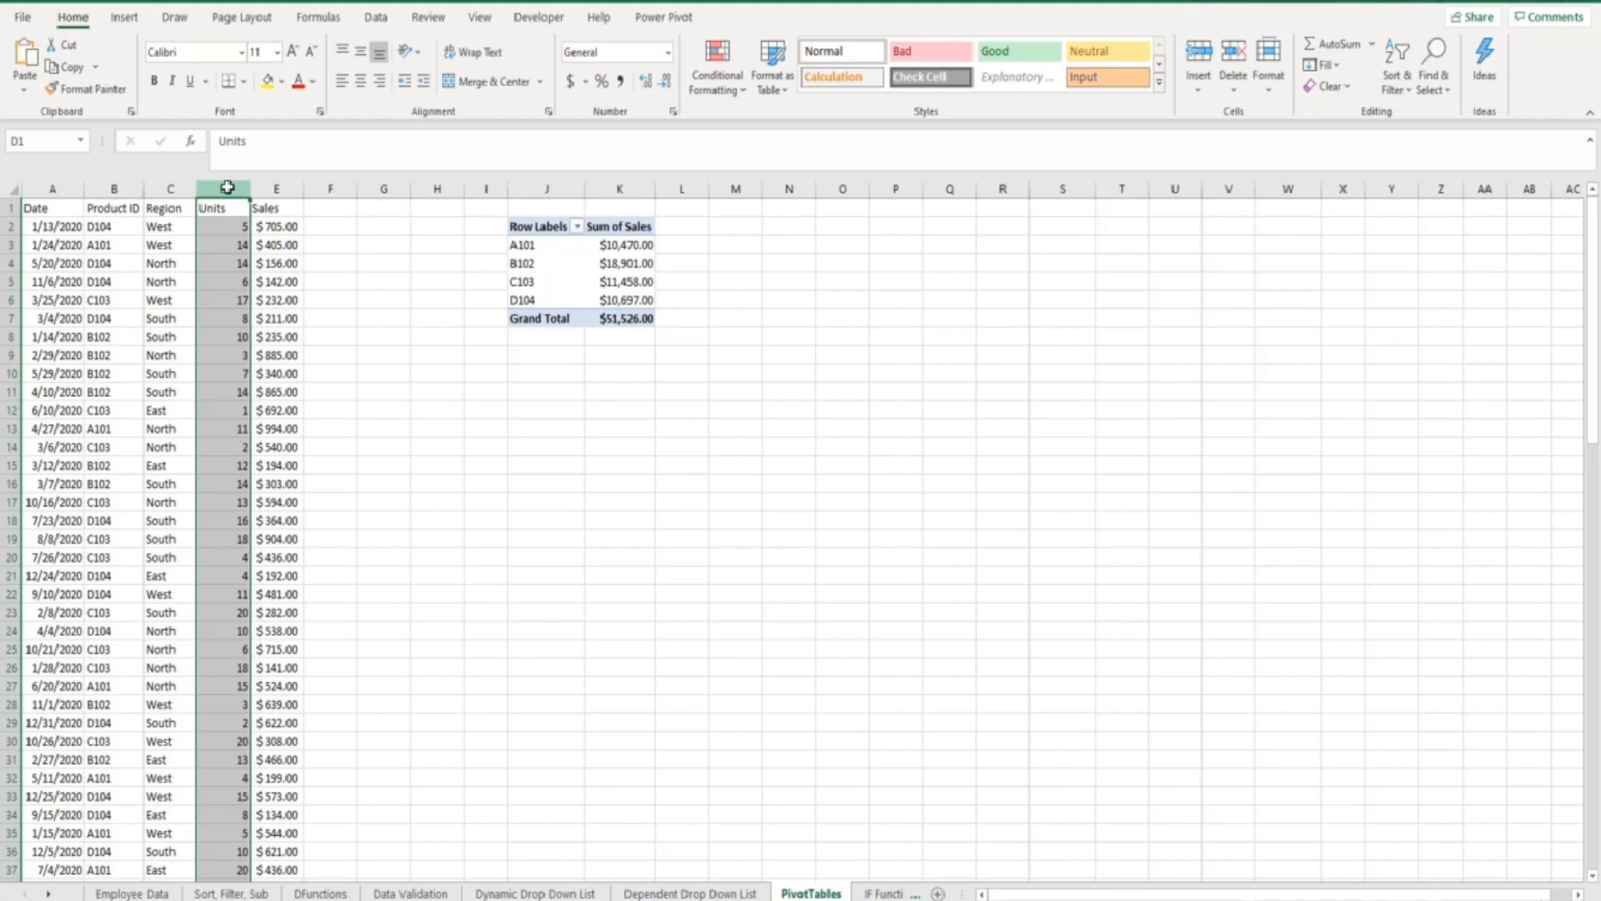
{"action": "left_click", "coordinate": [544, 242]}
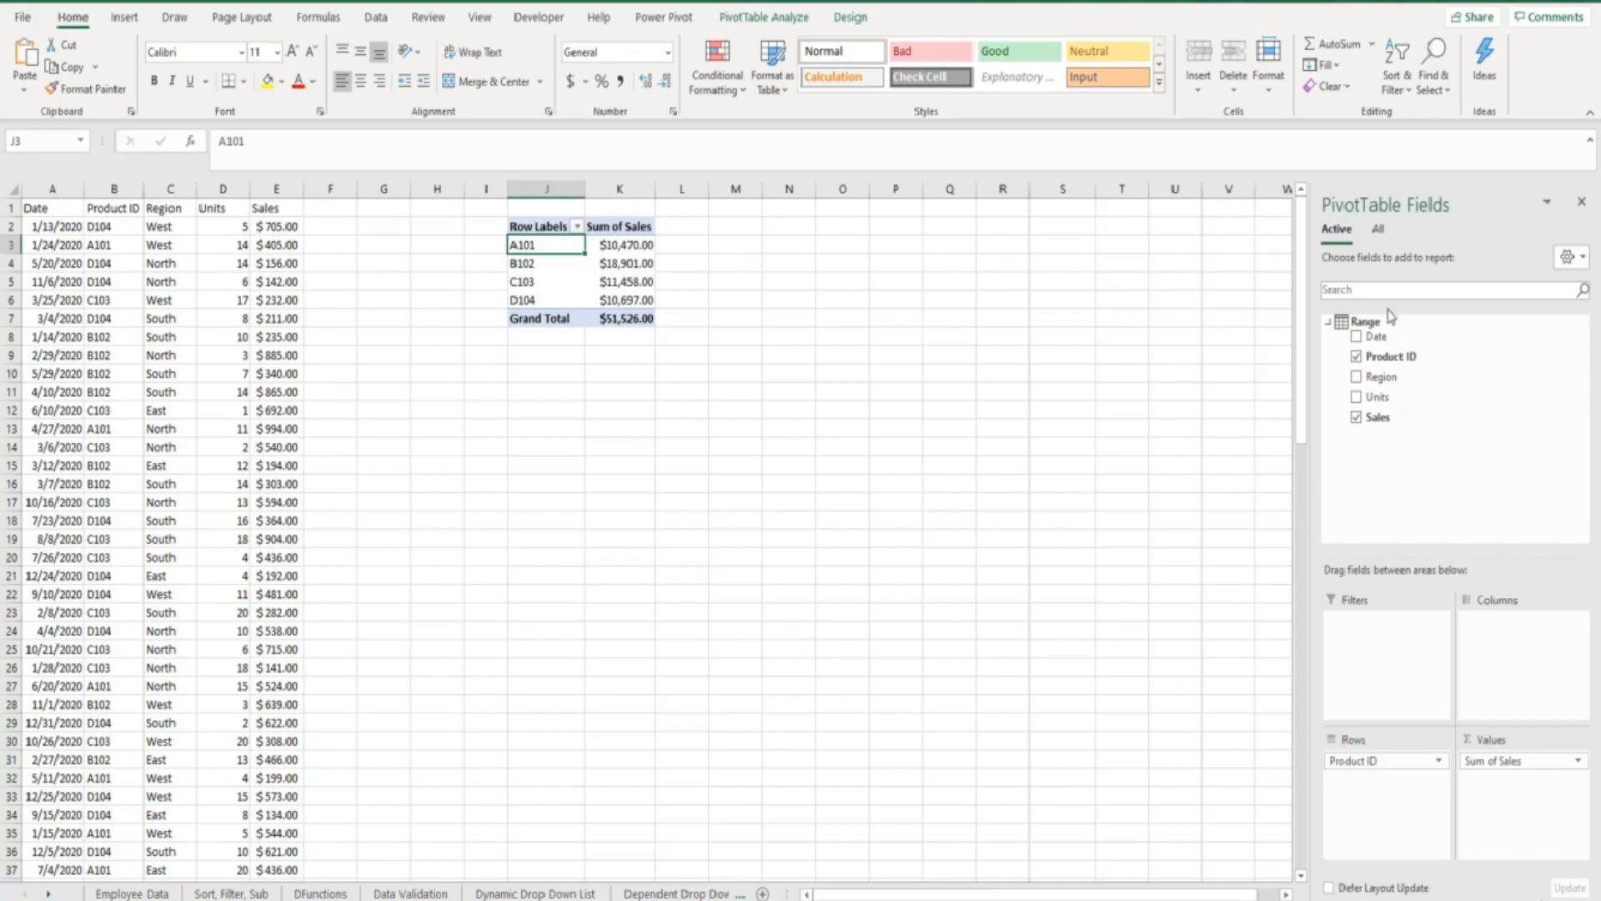
{"action": "left_click_drag", "start_coordinate": [1392, 401], "coordinate": [1511, 788]}
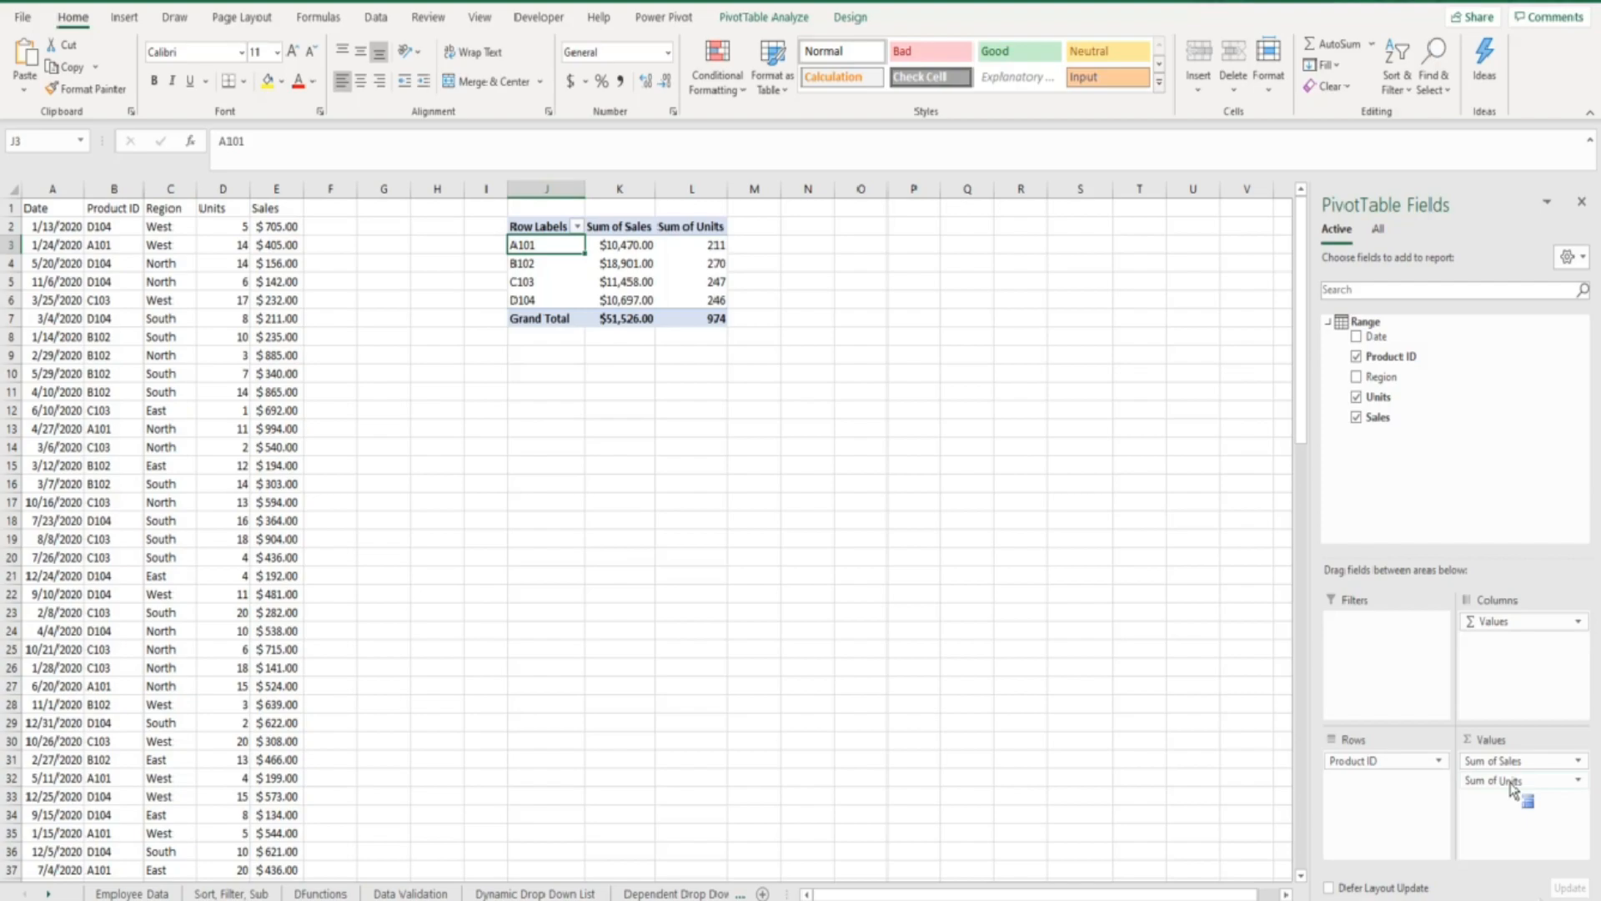
{"action": "left_click_drag", "start_coordinate": [1511, 789], "coordinate": [1512, 790]}
Step: Show the Sum of Units values as % of Grand Total in the pivot table
{"action": "left_click", "coordinate": [1512, 789]}
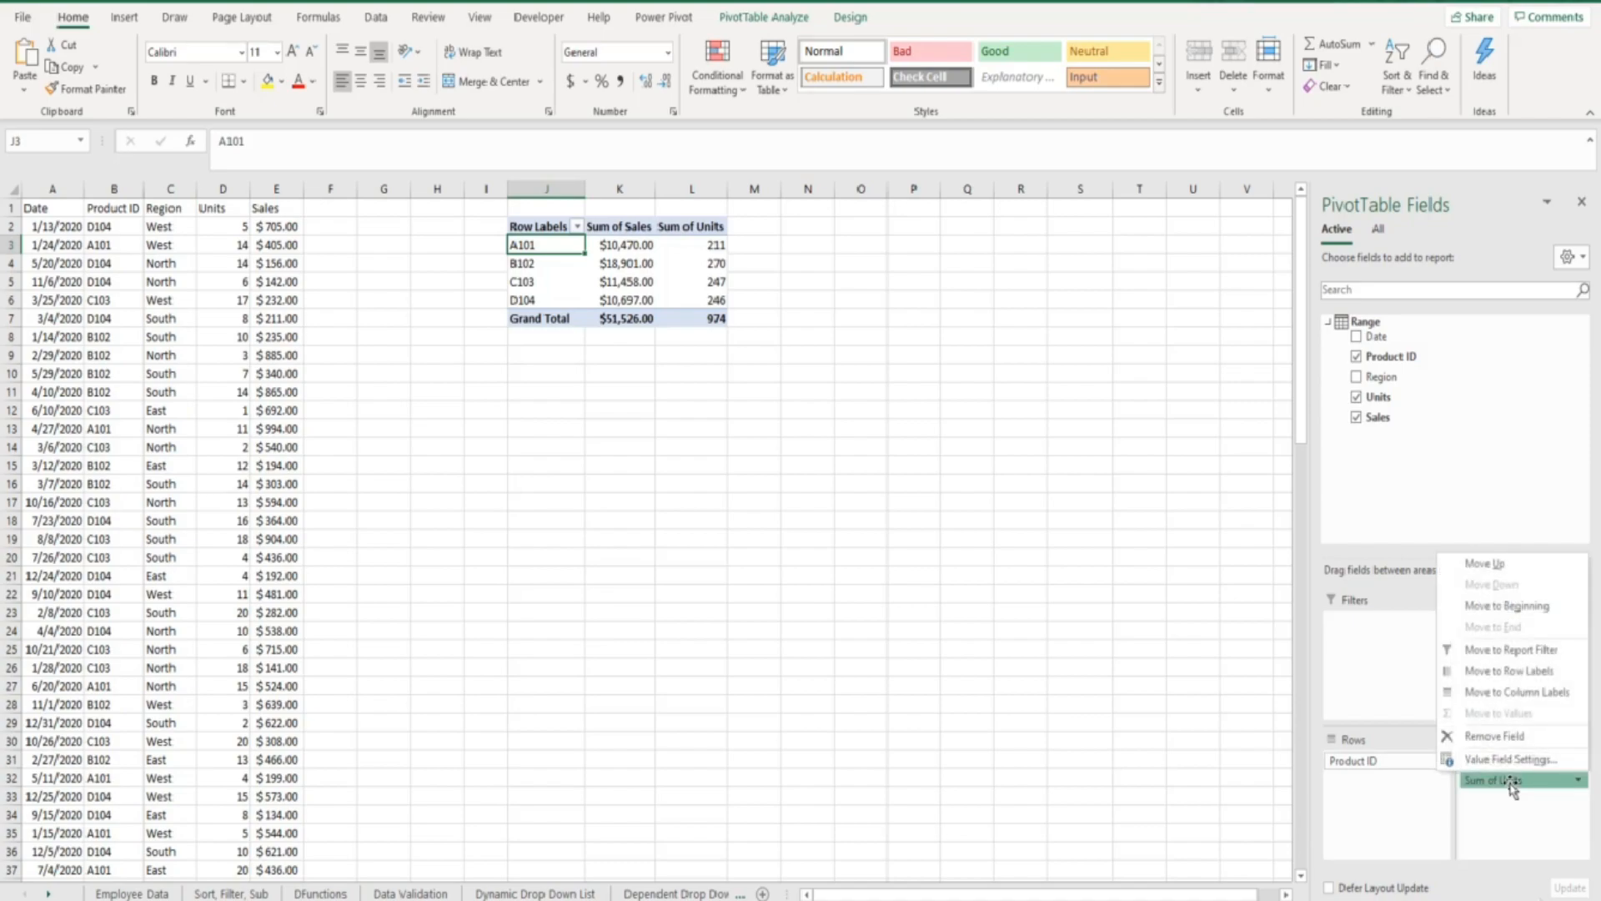
{"action": "left_click", "coordinate": [1500, 761]}
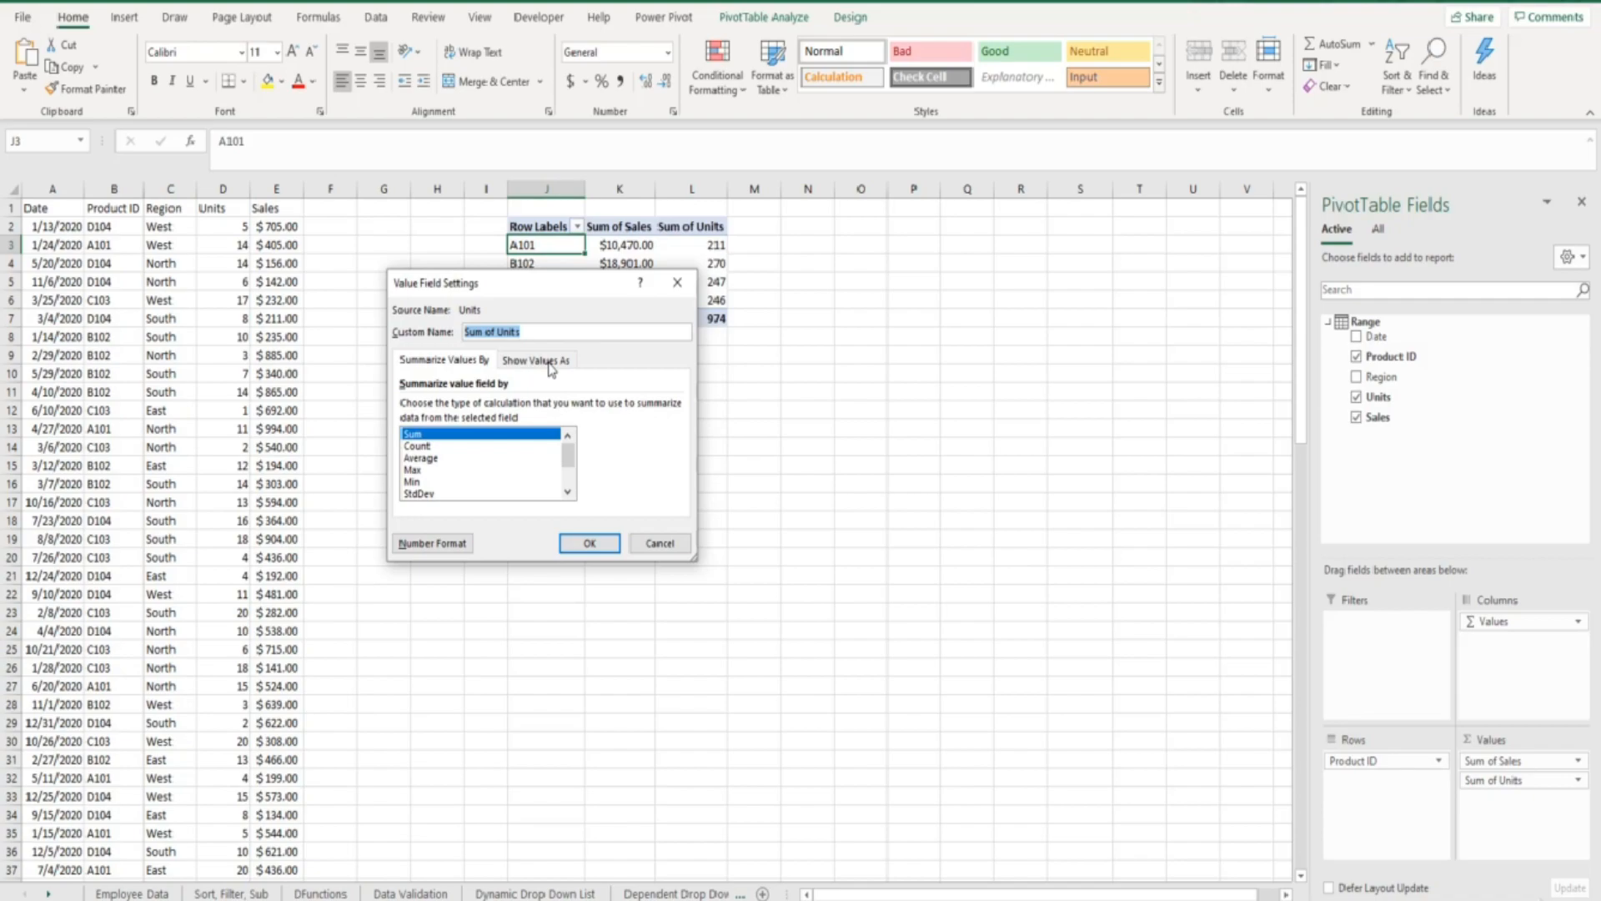
{"action": "left_click", "coordinate": [549, 361]}
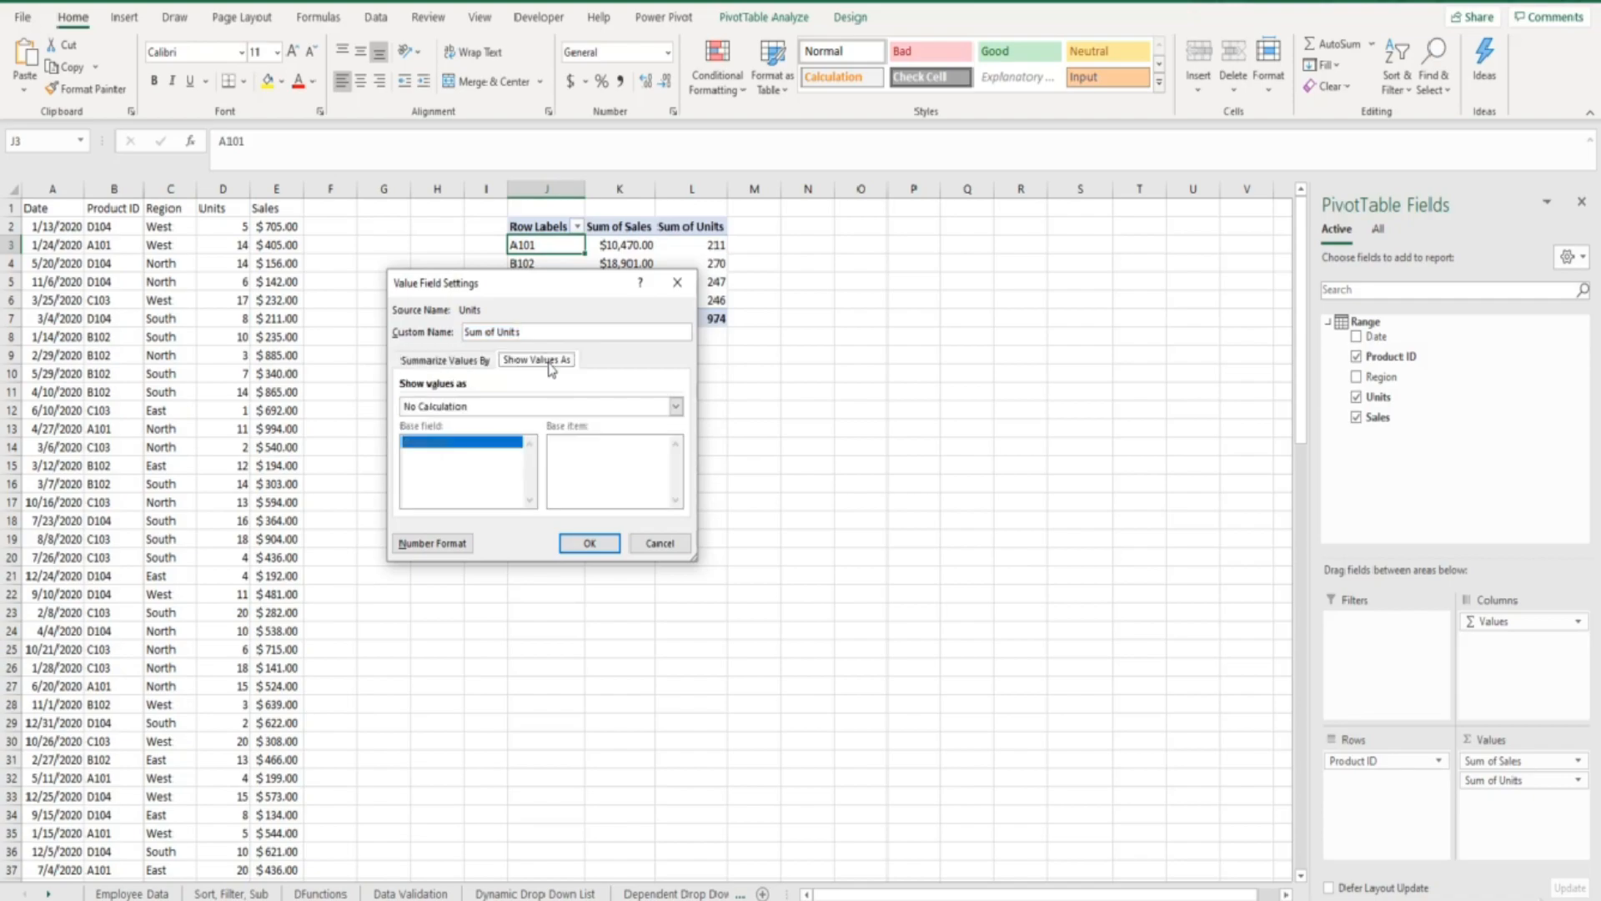
{"action": "left_click", "coordinate": [675, 406]}
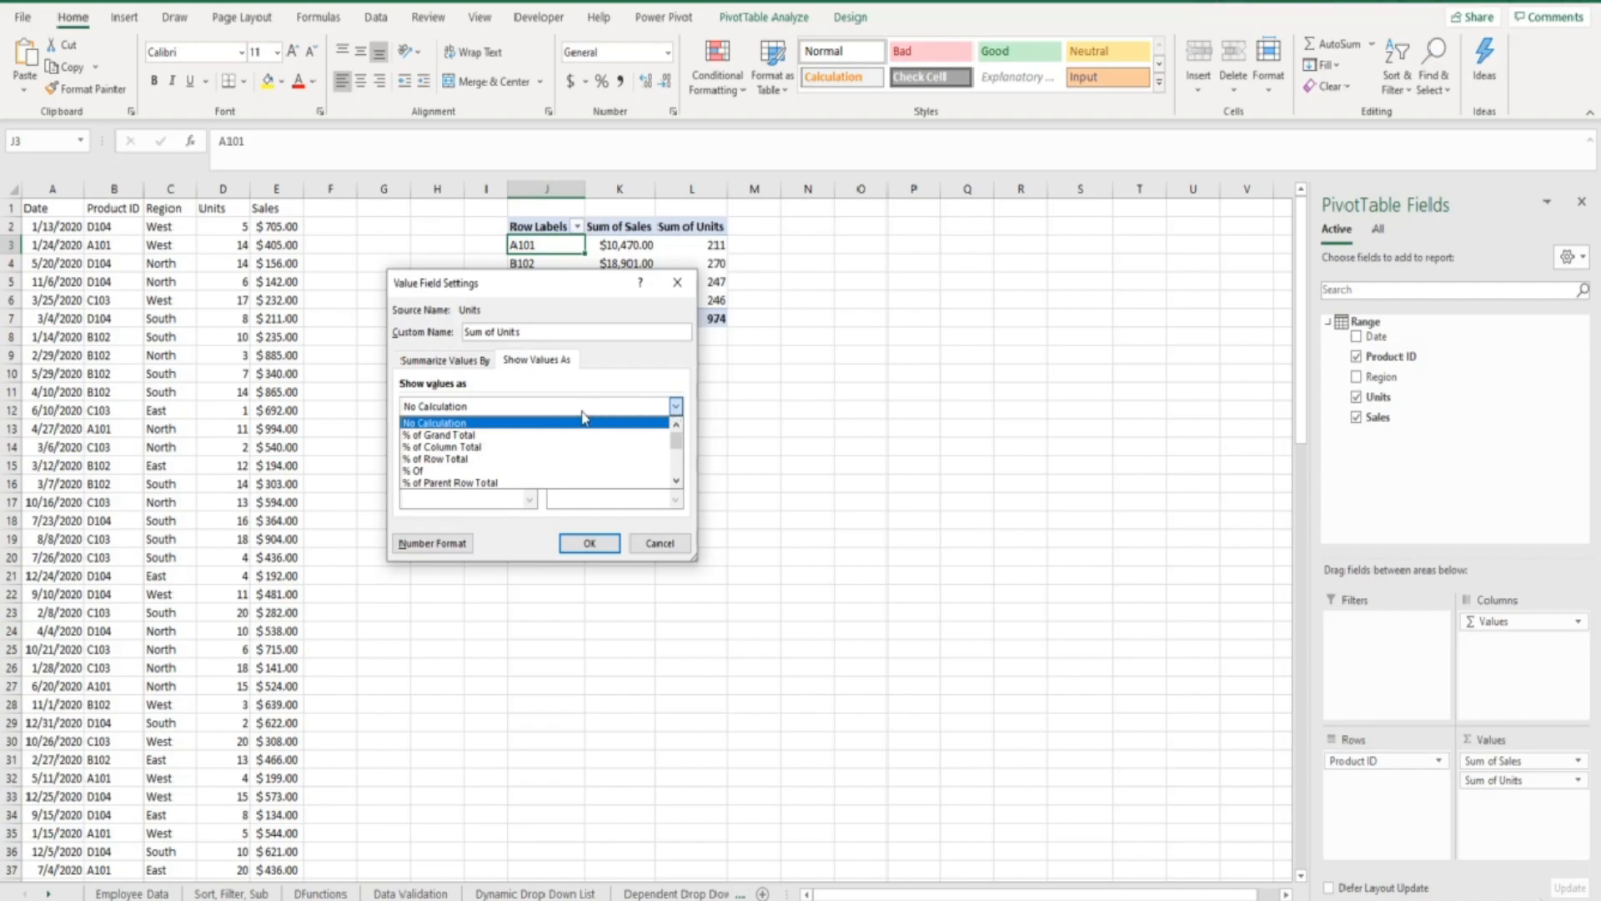
{"action": "left_click", "coordinate": [457, 436]}
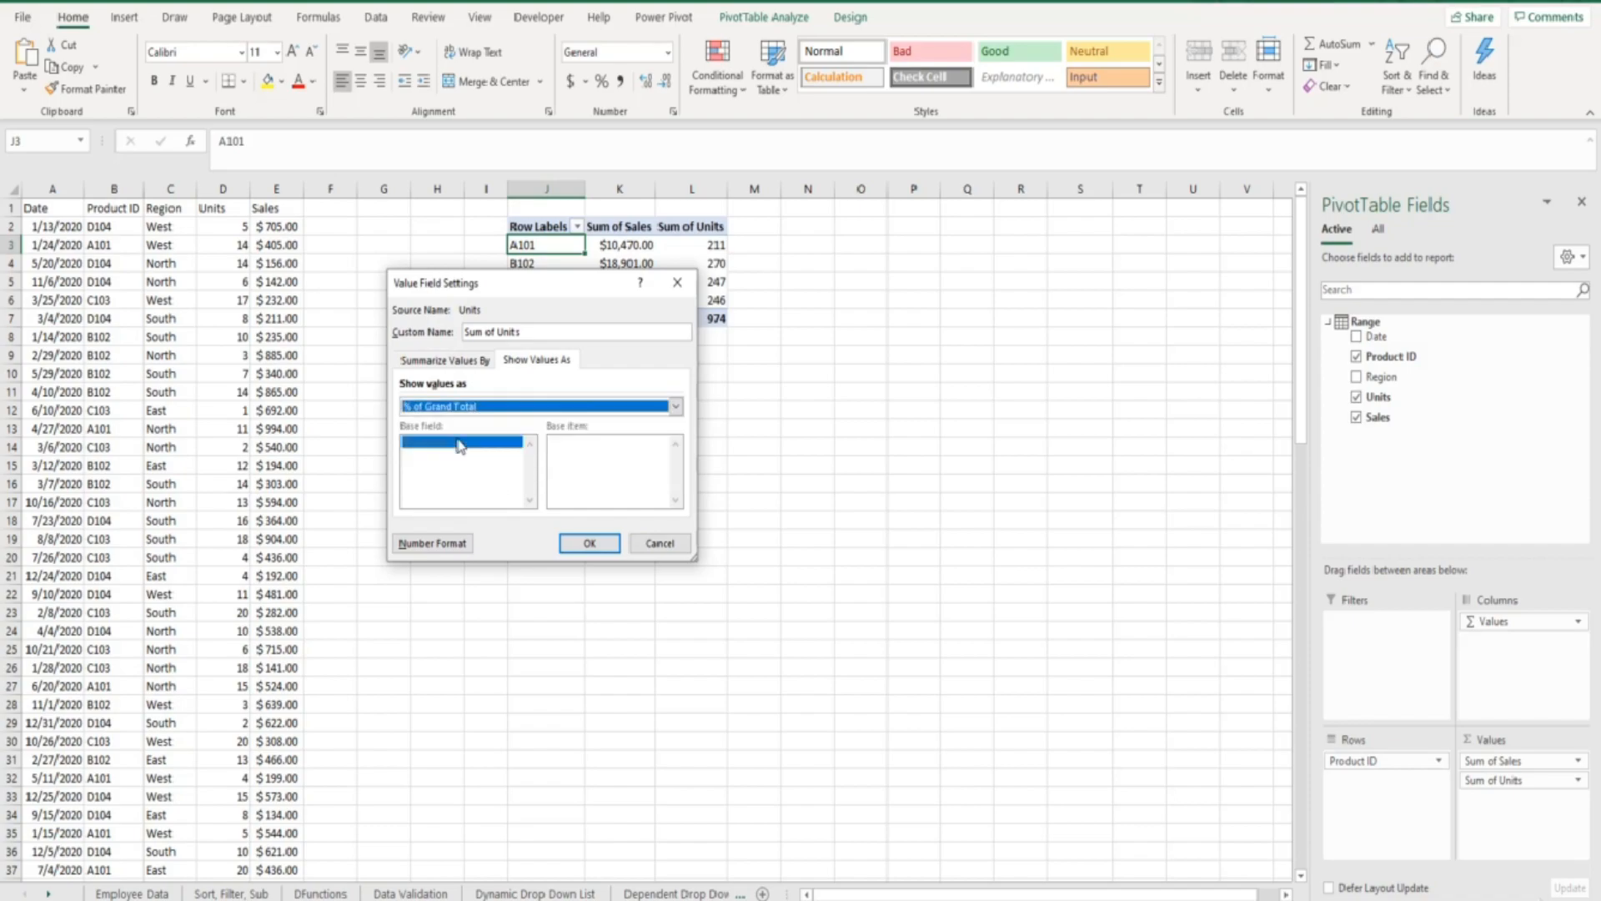
{"action": "left_click", "coordinate": [587, 543]}
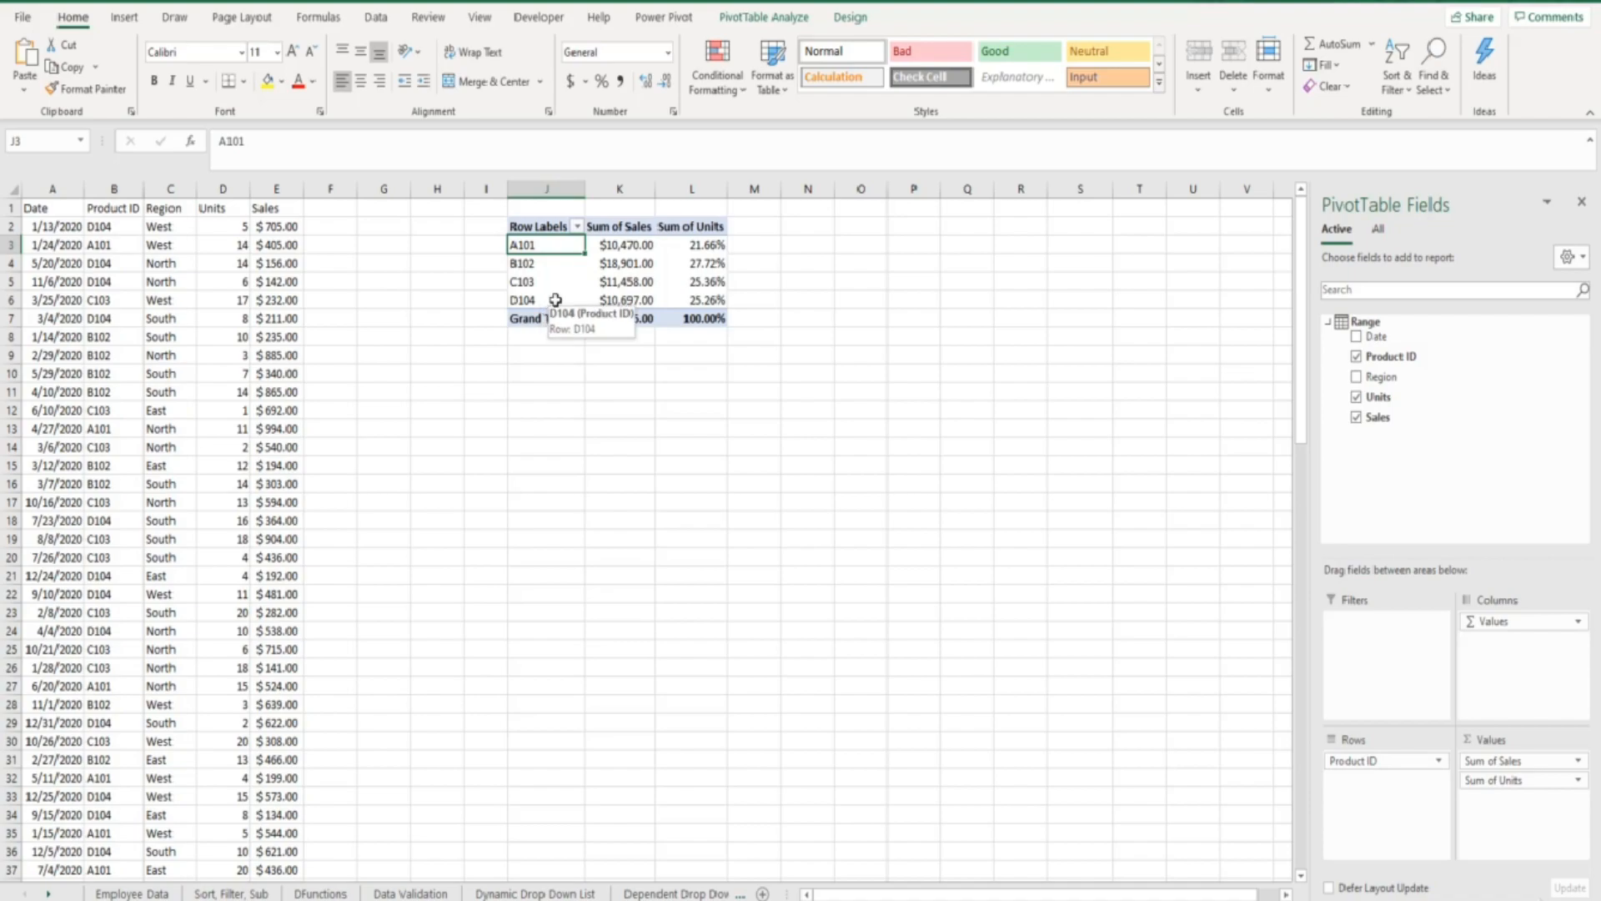
Step: Sort the pivot table's products by Sum of Sales from largest to smallest
{"action": "left_click_drag", "start_coordinate": [621, 247], "coordinate": [623, 297]}
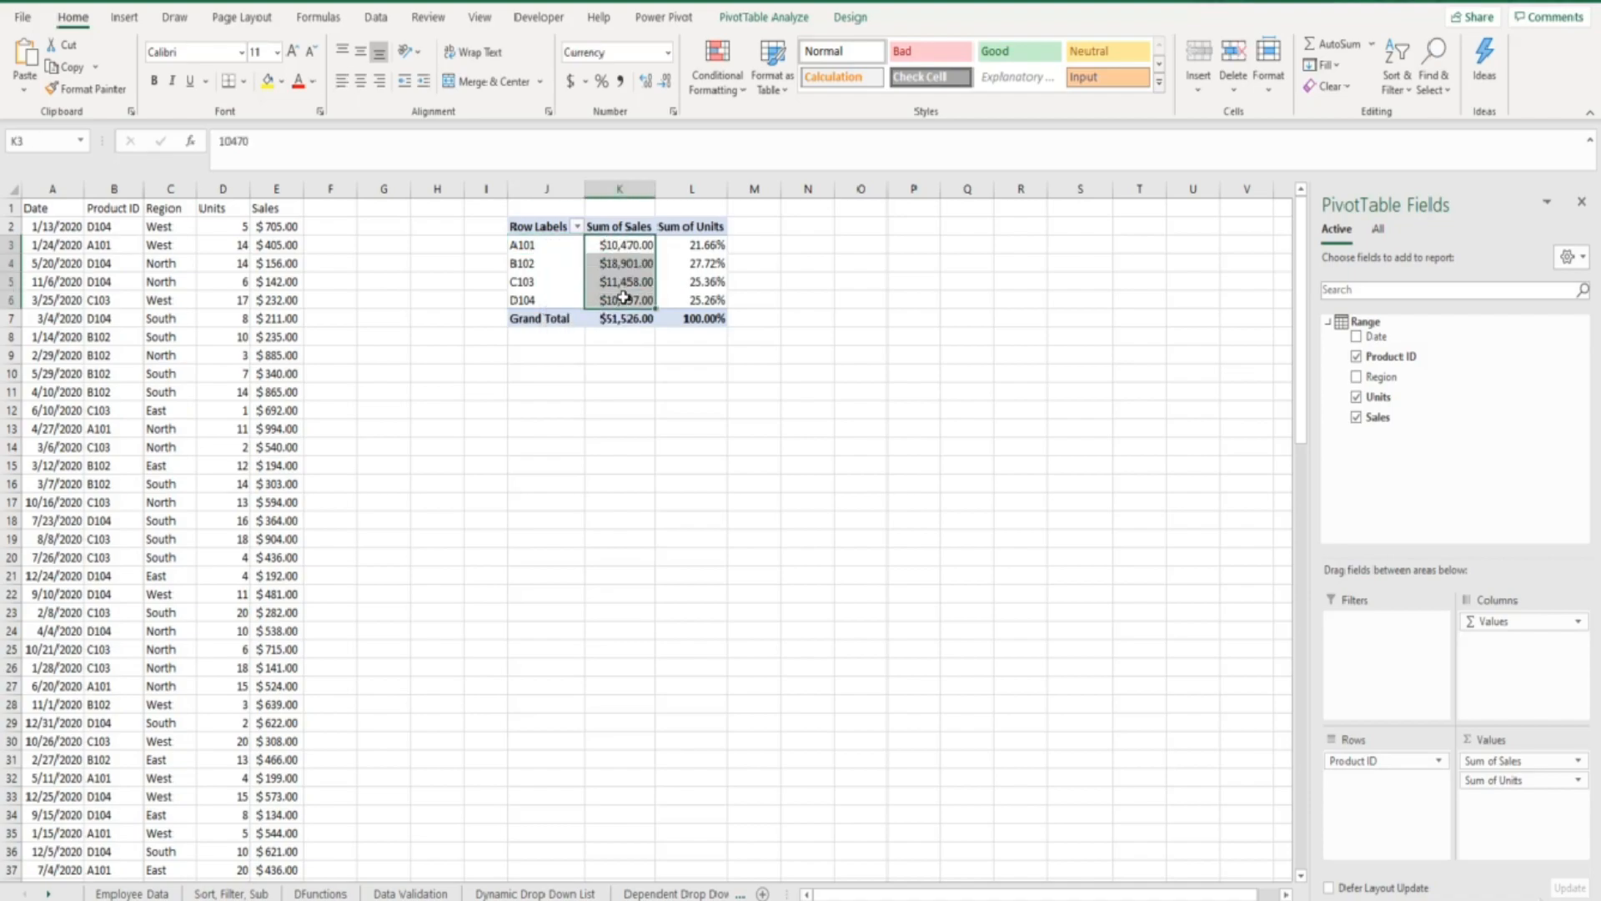
{"action": "left_click", "coordinate": [382, 18]}
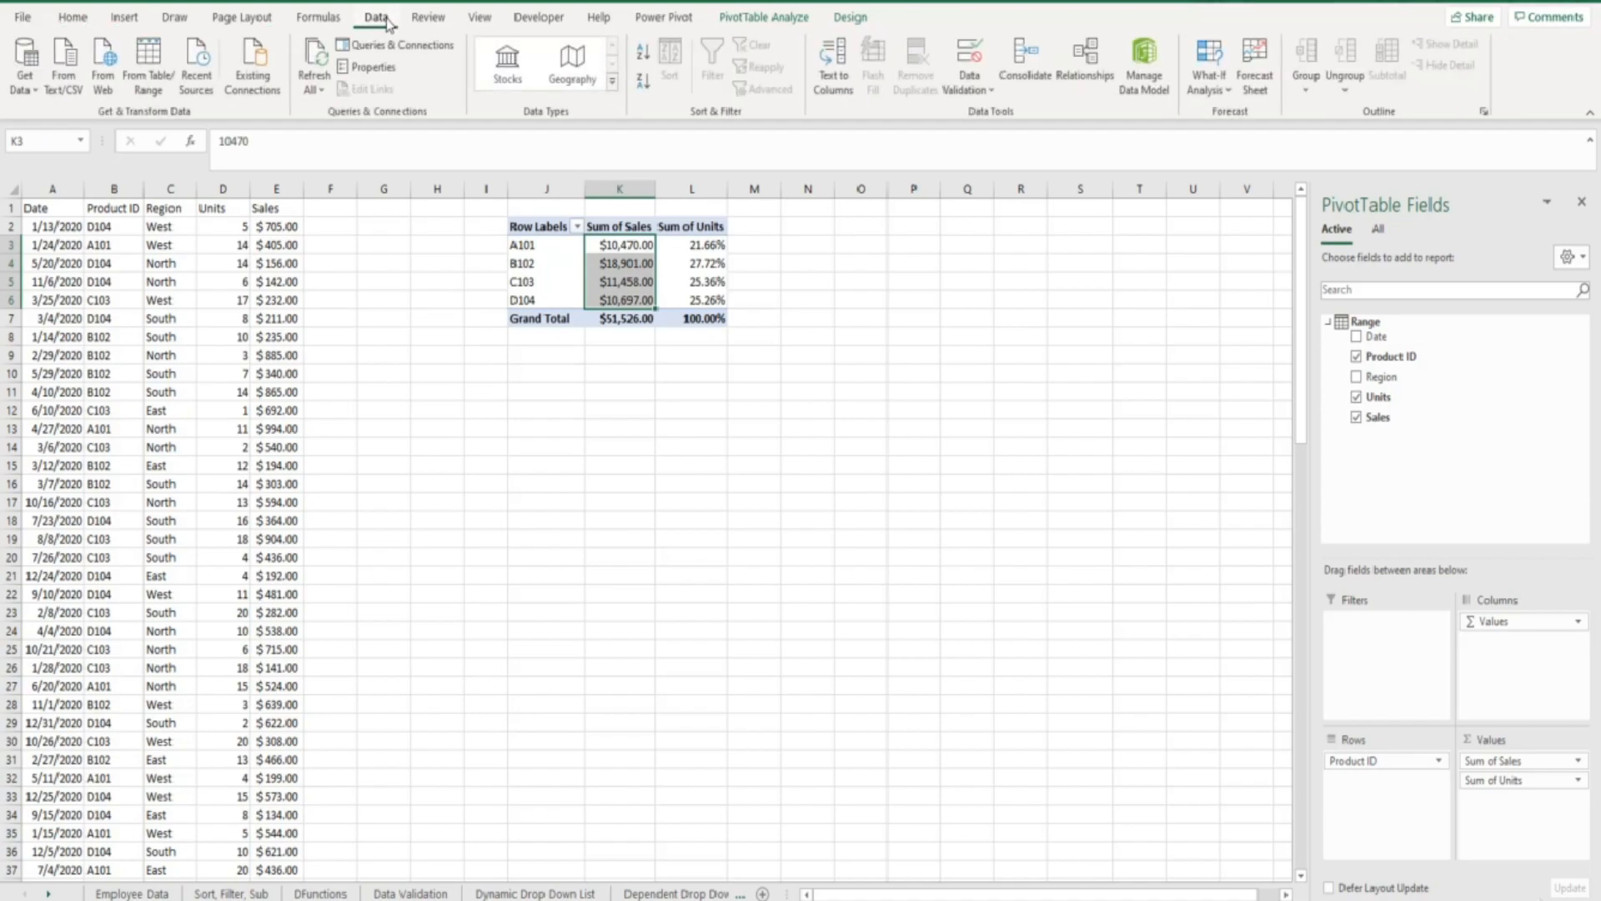
{"action": "left_click", "coordinate": [644, 84]}
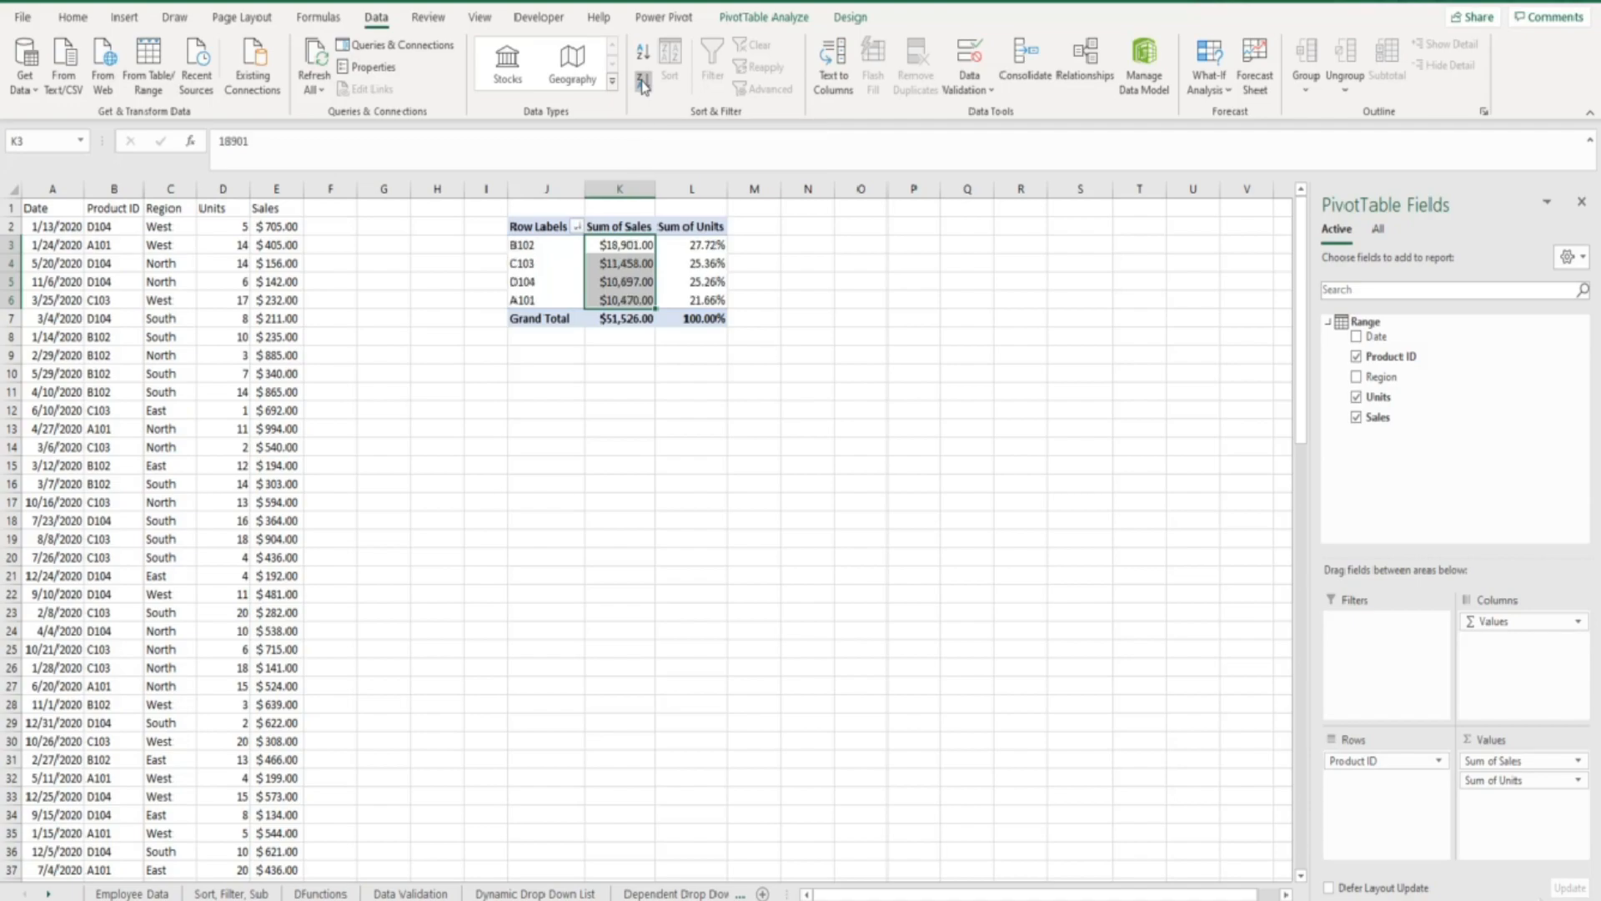